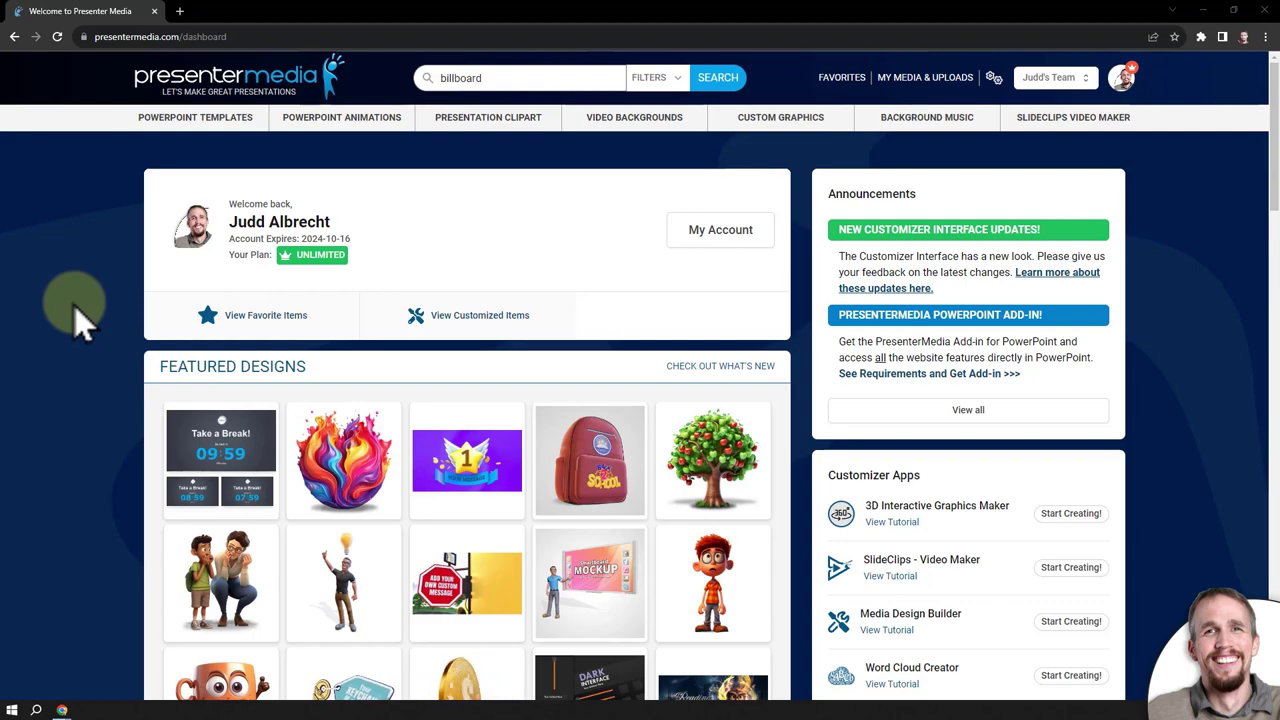
Search PresenterMedia for 'billboard' designs and browse the billboard results.
click(543, 77)
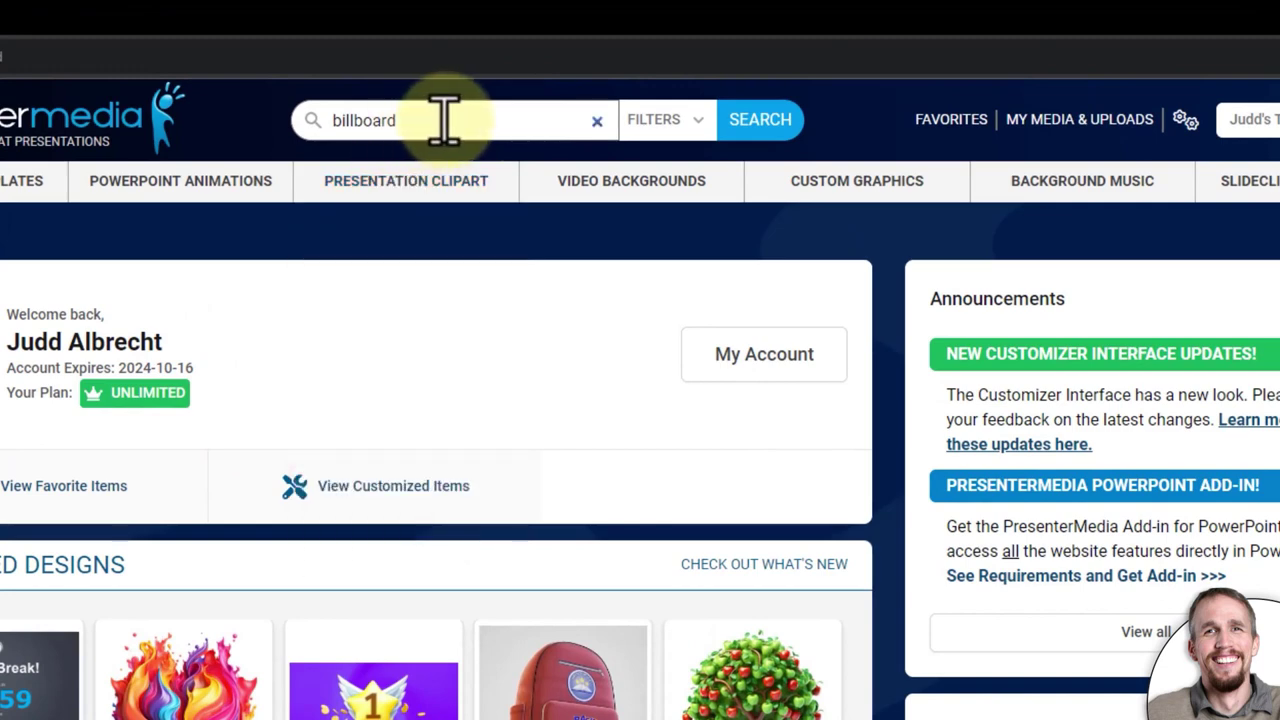
double_click(366, 120)
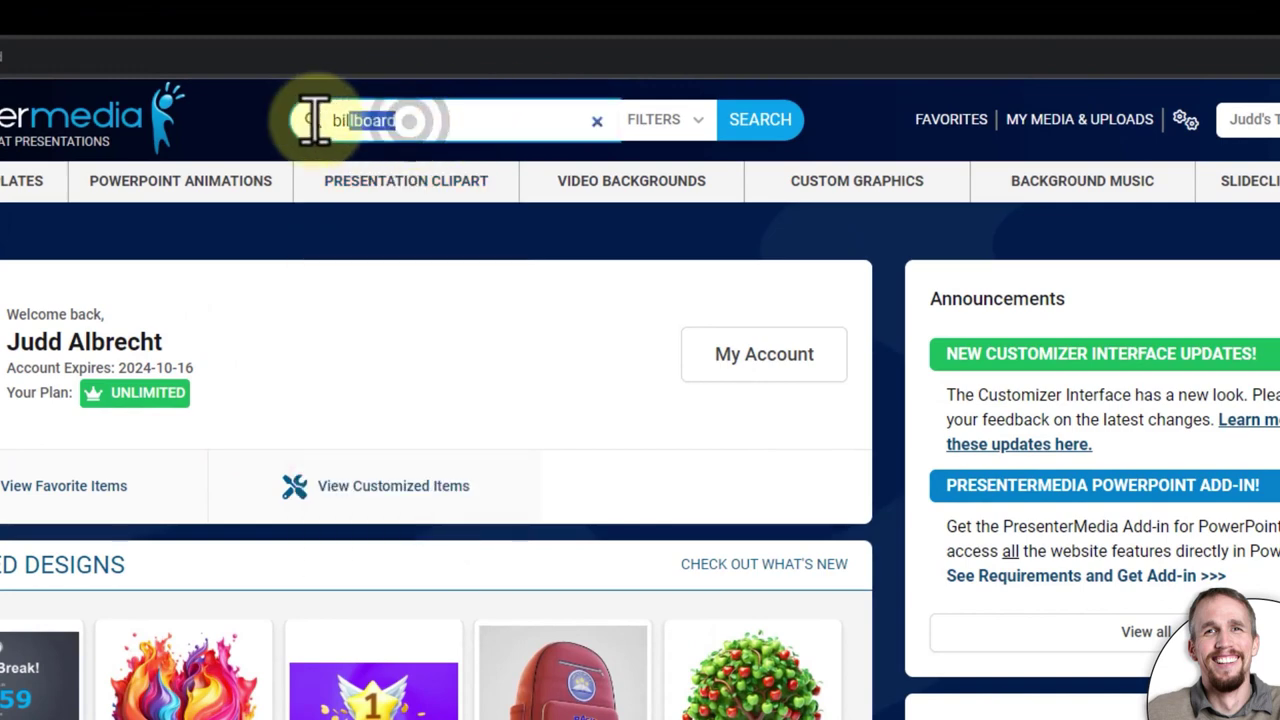
click(758, 128)
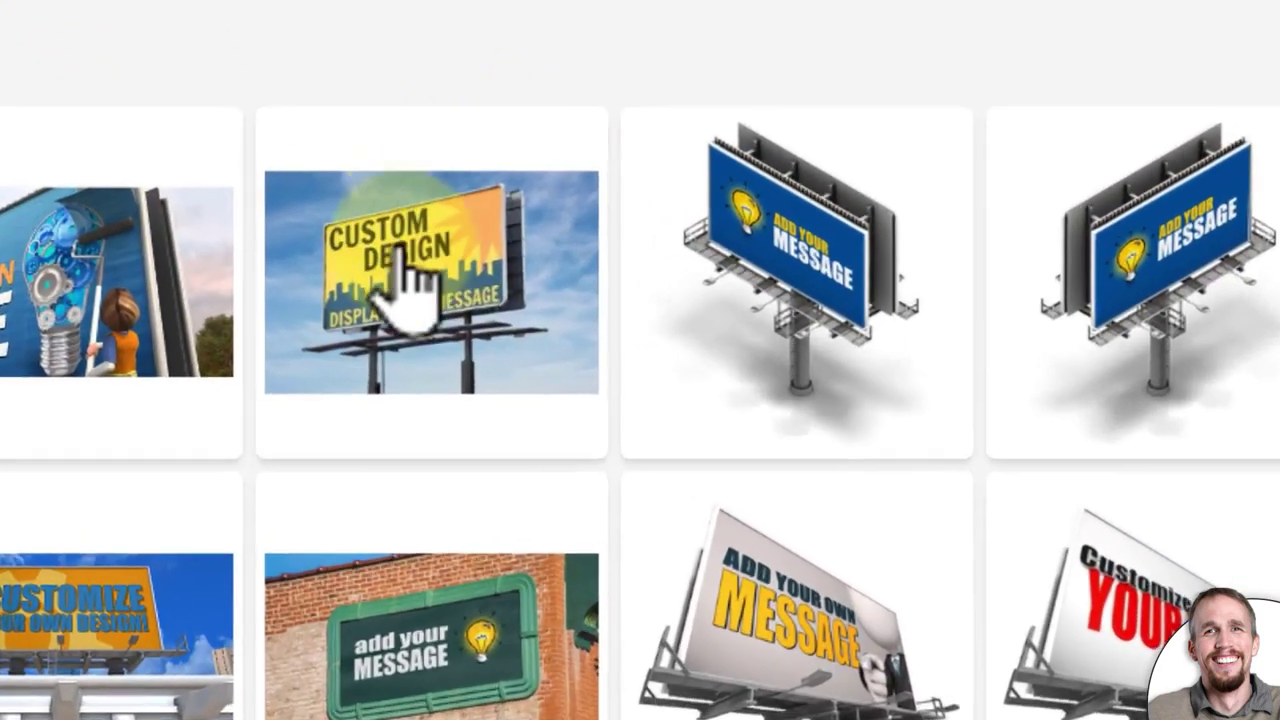
mouse_move(396, 290)
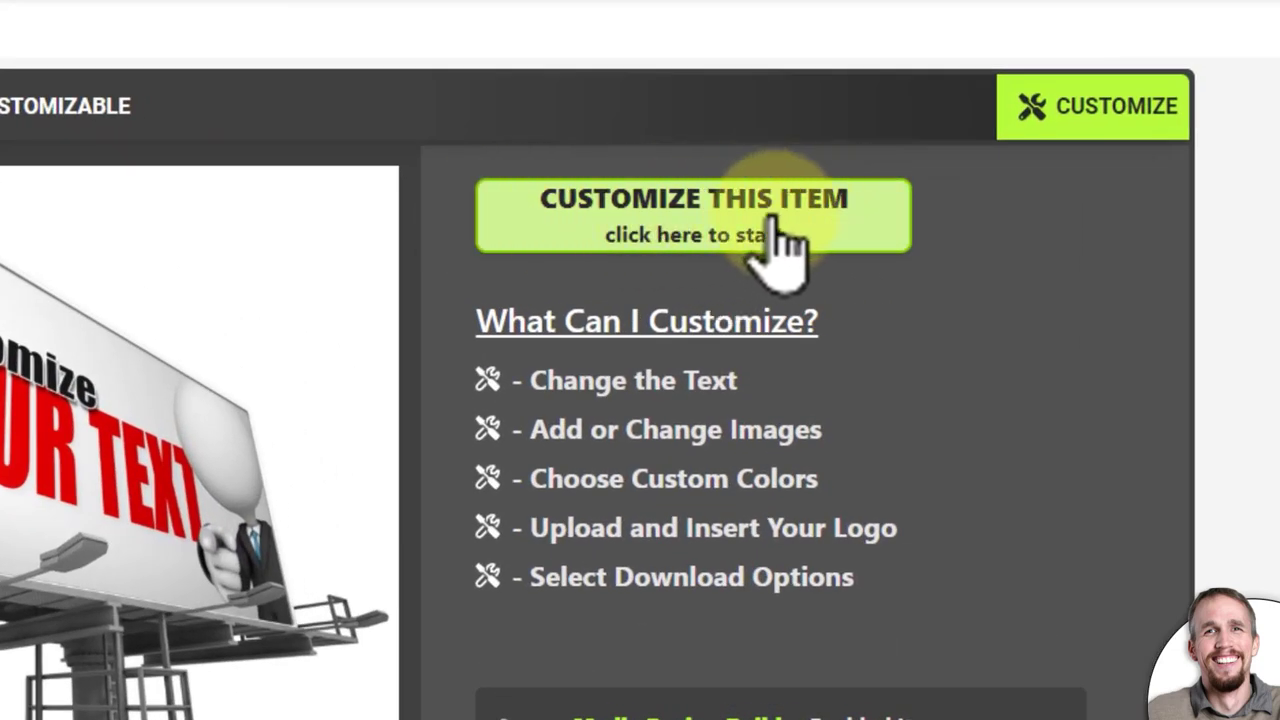
Open the billboard design in the editor, moving the Customize heading up and the pointing figure slightly.
click(740, 225)
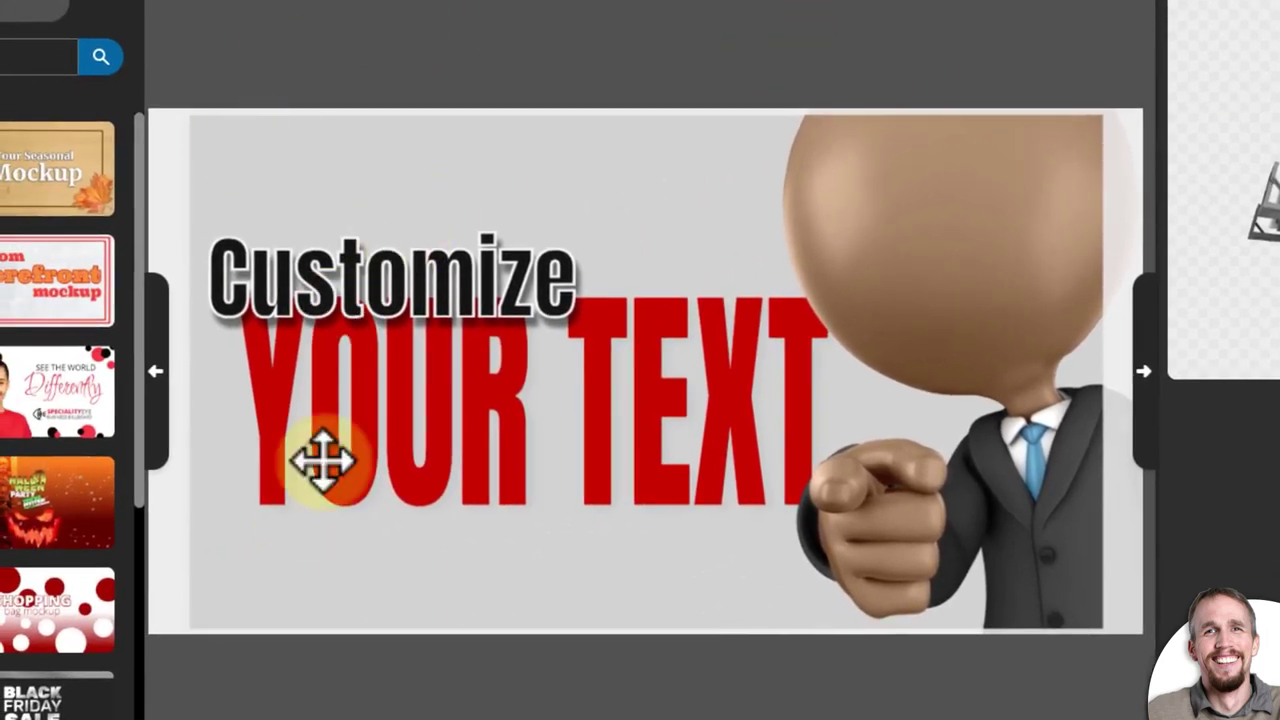
drag(514, 332, 486, 246)
click(474, 360)
mouse_move(906, 212)
mouse_down()
mouse_move(908, 226)
mouse_move(914, 189)
mouse_up()
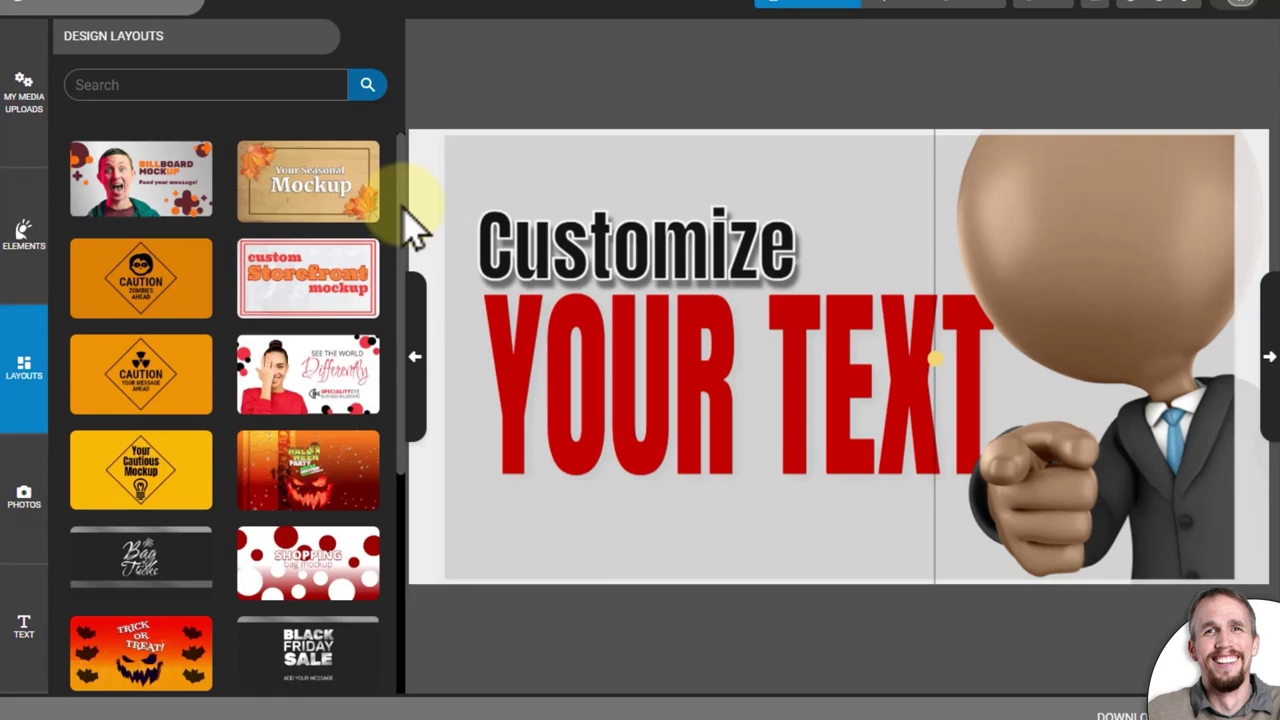
Load the 'your custom MOCKUP' desert-road layout, confirming it replaces the current design.
scroll(343, 271, down, 5)
scroll(343, 268, down, 15)
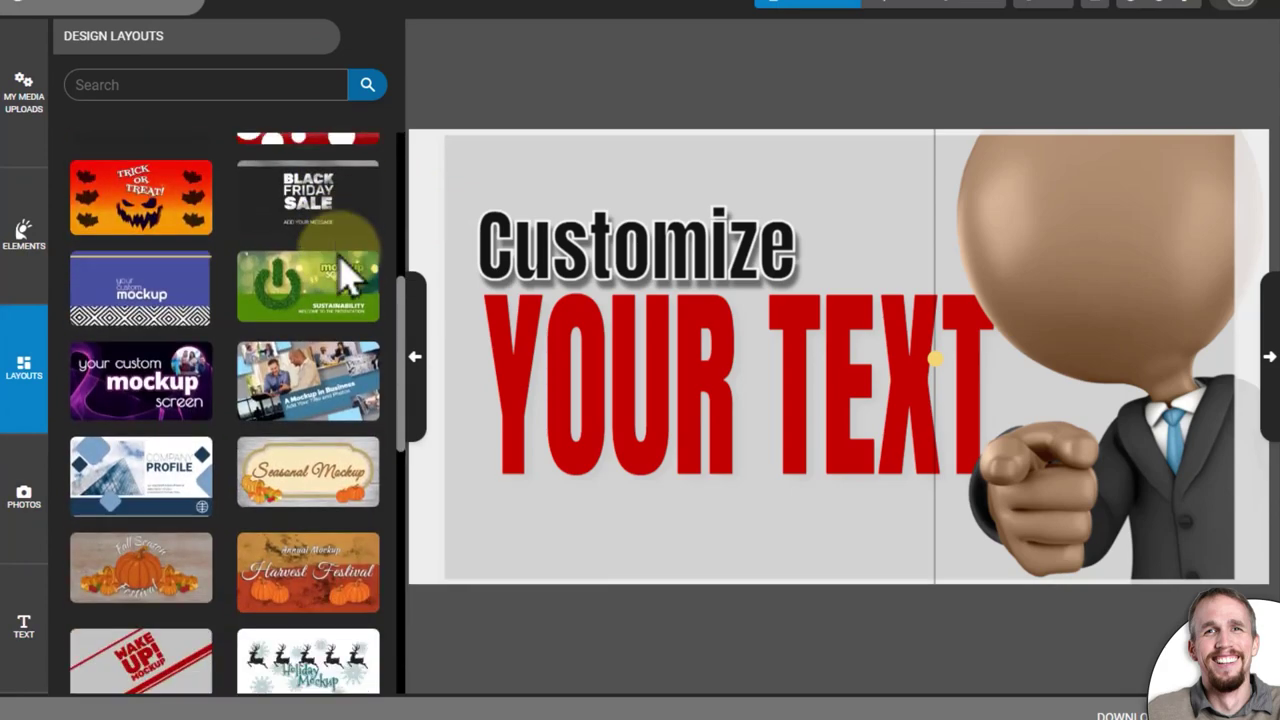
scroll(343, 264, down, 15)
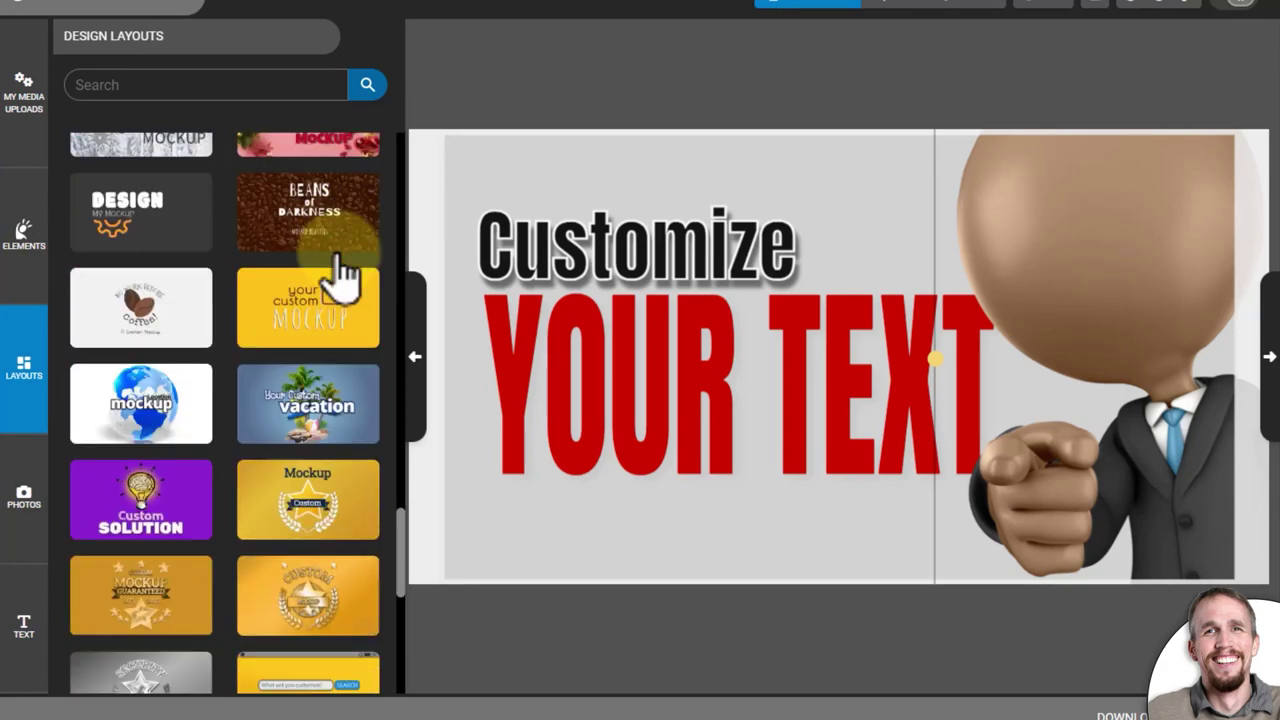
click(323, 292)
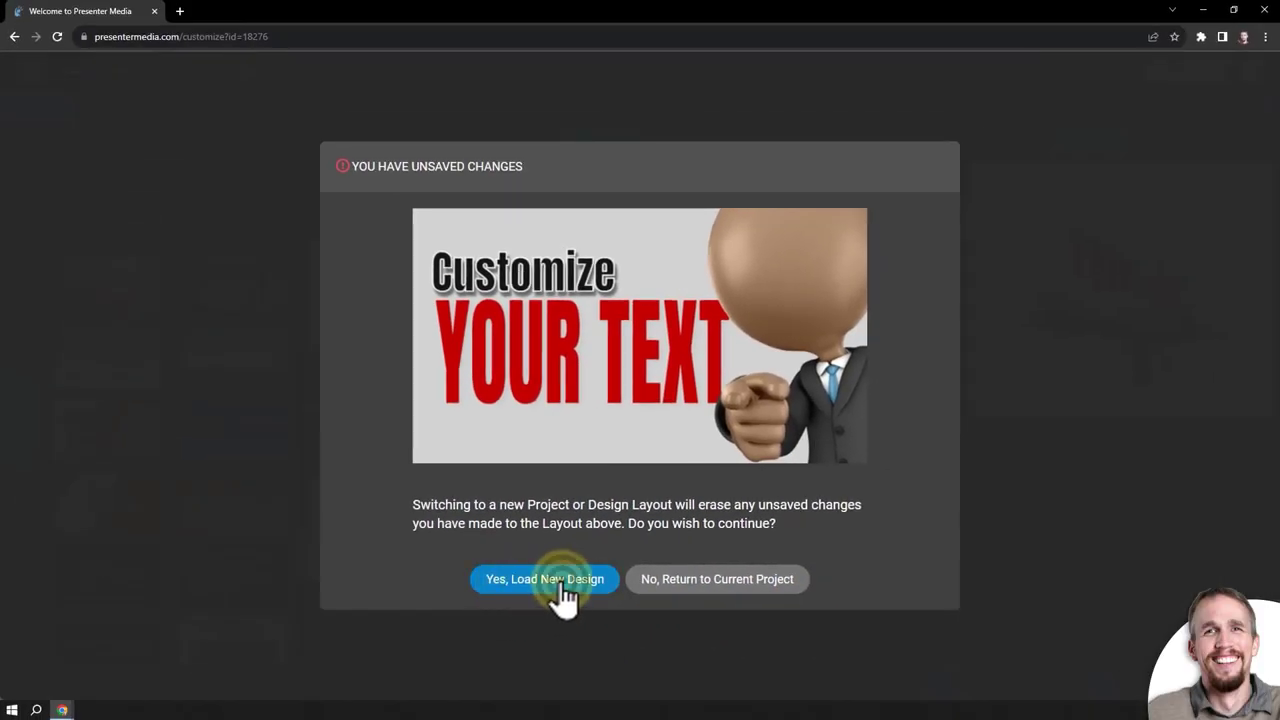
click(560, 583)
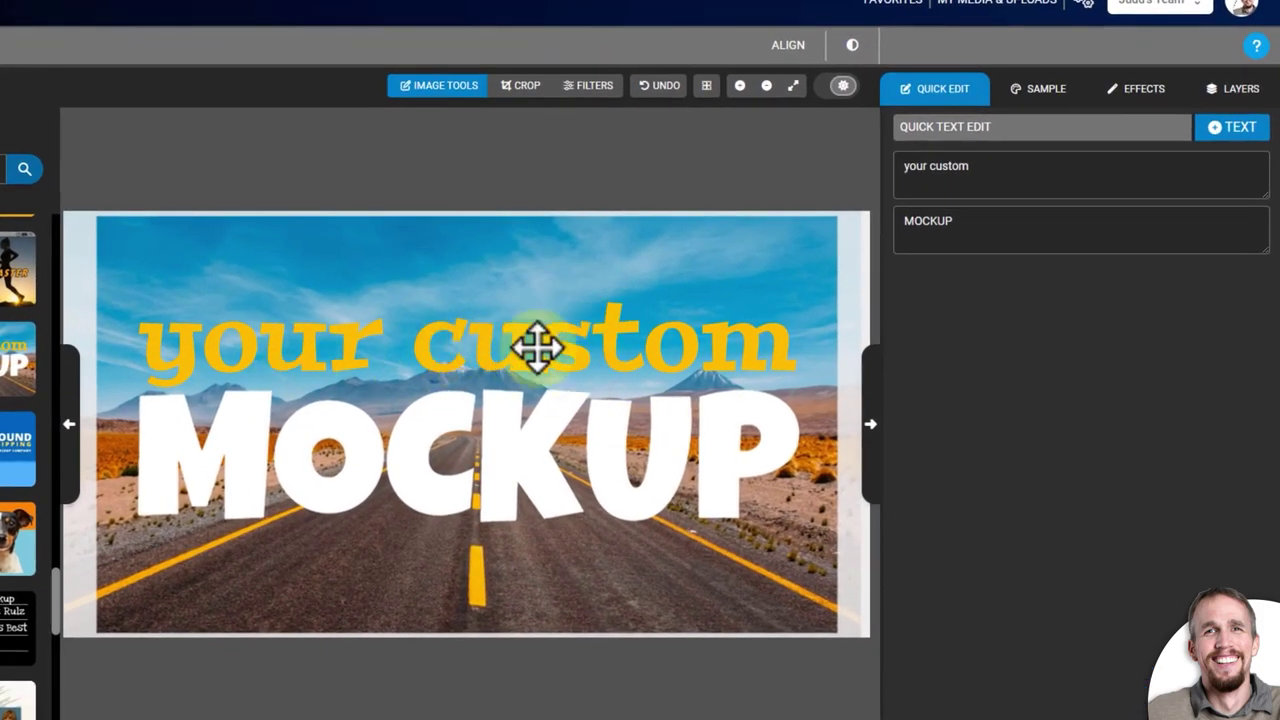
Move both texts higher and change 'your custom' to 'On the Road' in Quick Edit.
drag(537, 346, 522, 286)
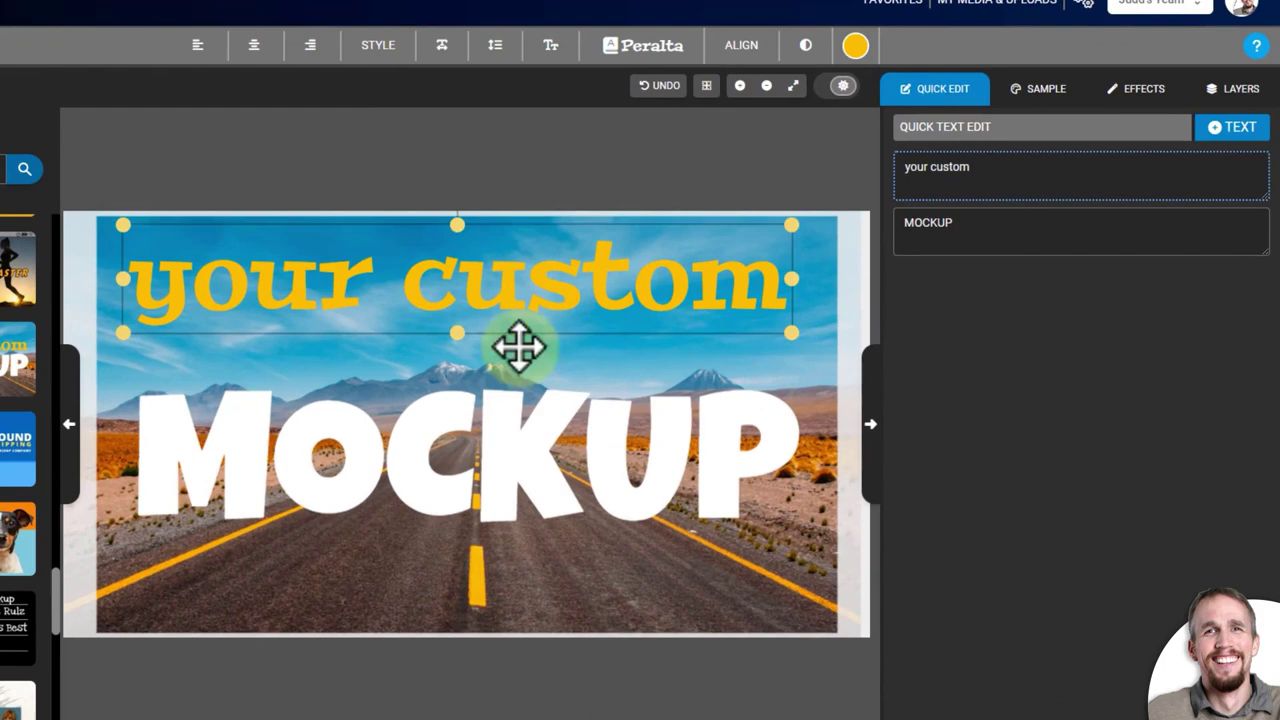
drag(508, 436, 503, 391)
click(521, 276)
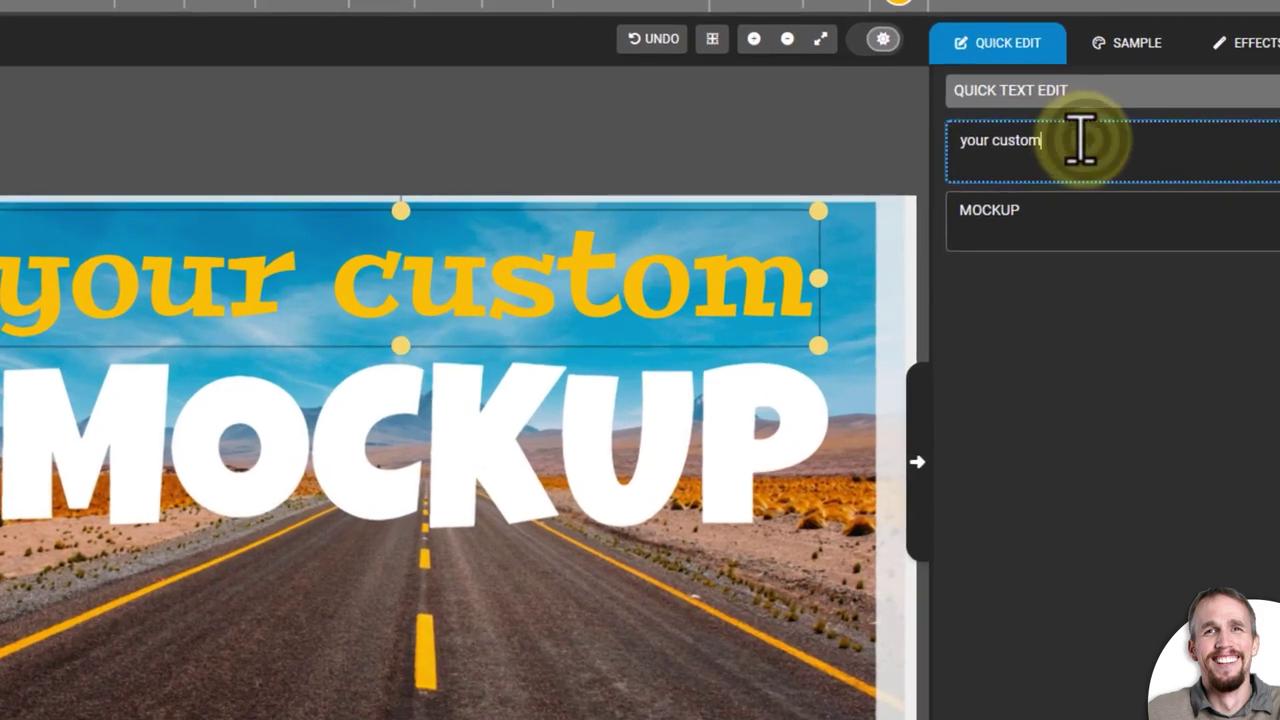
triple_click(1041, 196)
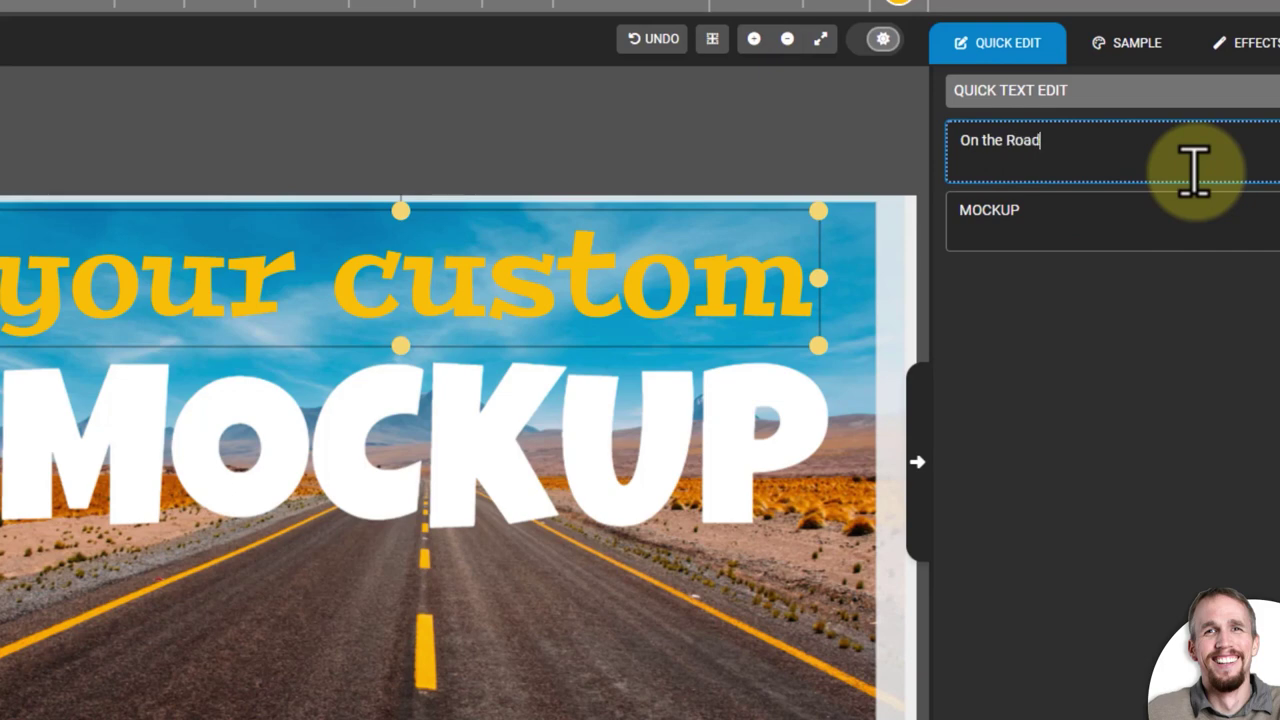
click(1147, 218)
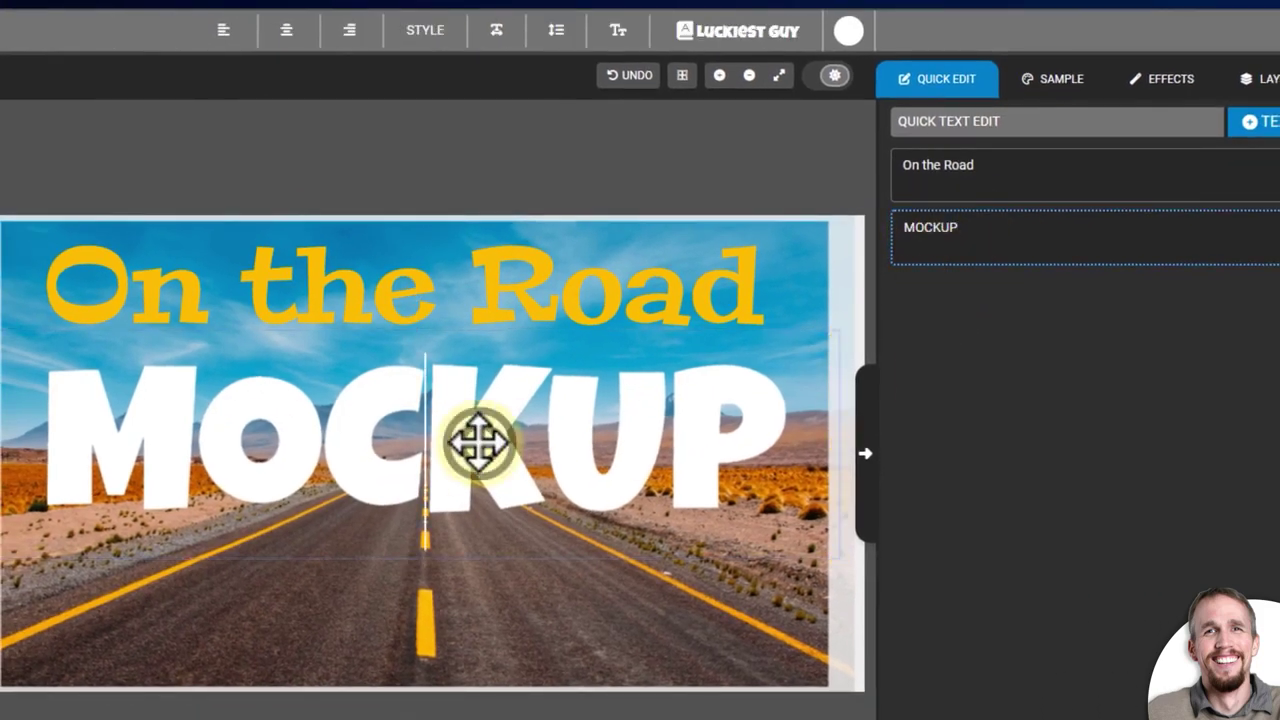
Retype the MOCKUP text on the canvas as 'AGAIN!'.
double_click(482, 443)
drag(750, 427, 40, 478)
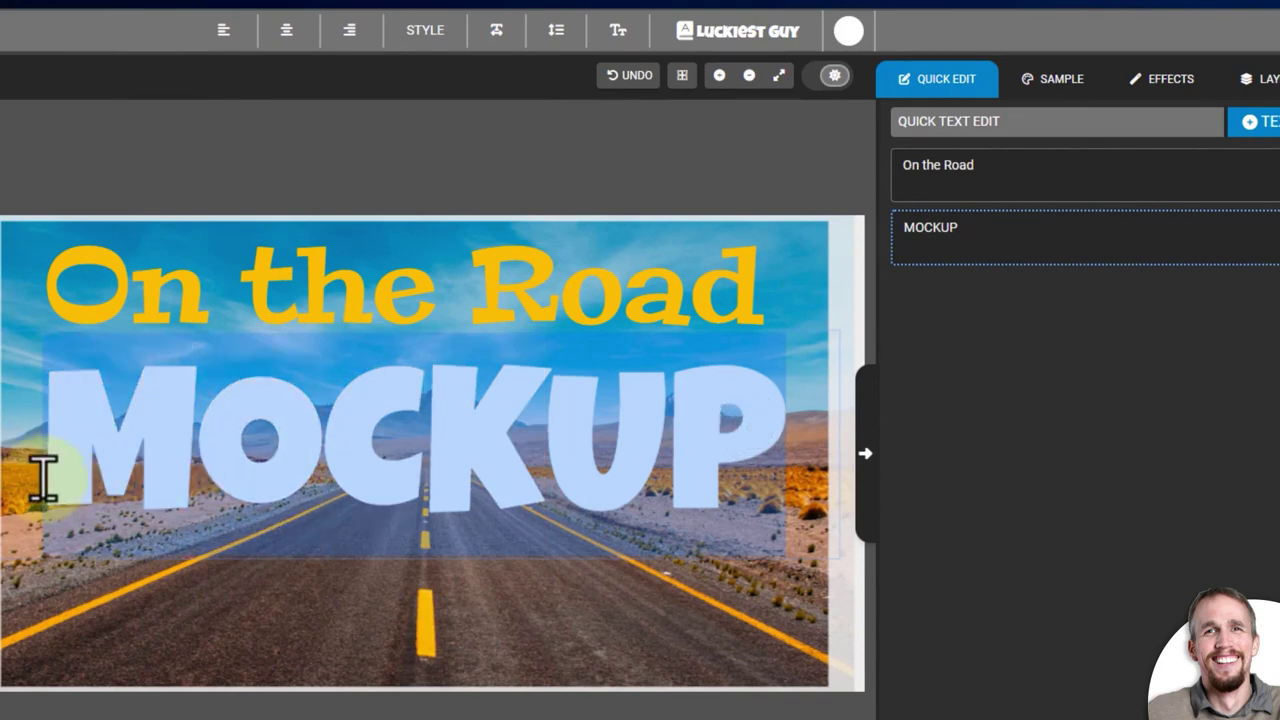
text(ROAD)
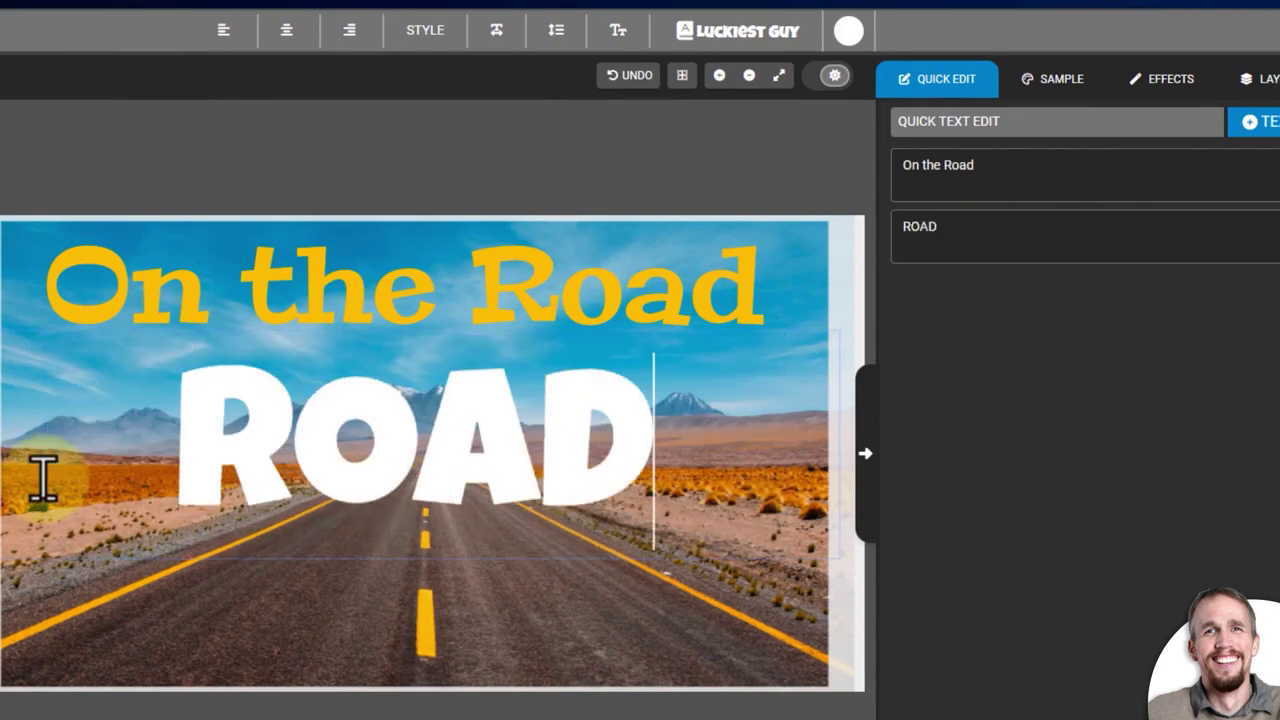
key(BackSpace)
key(BackSpace)
key(BackSpace)
key(BackSpace)
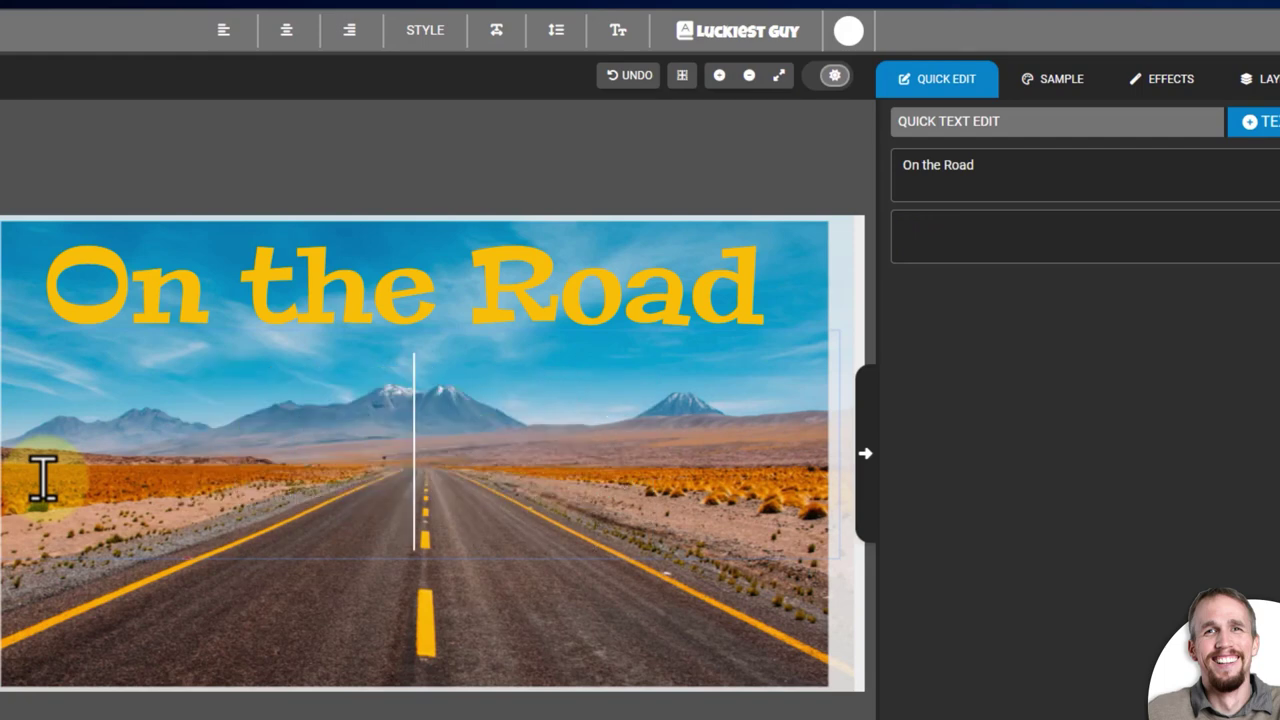
text(AGAIN!)
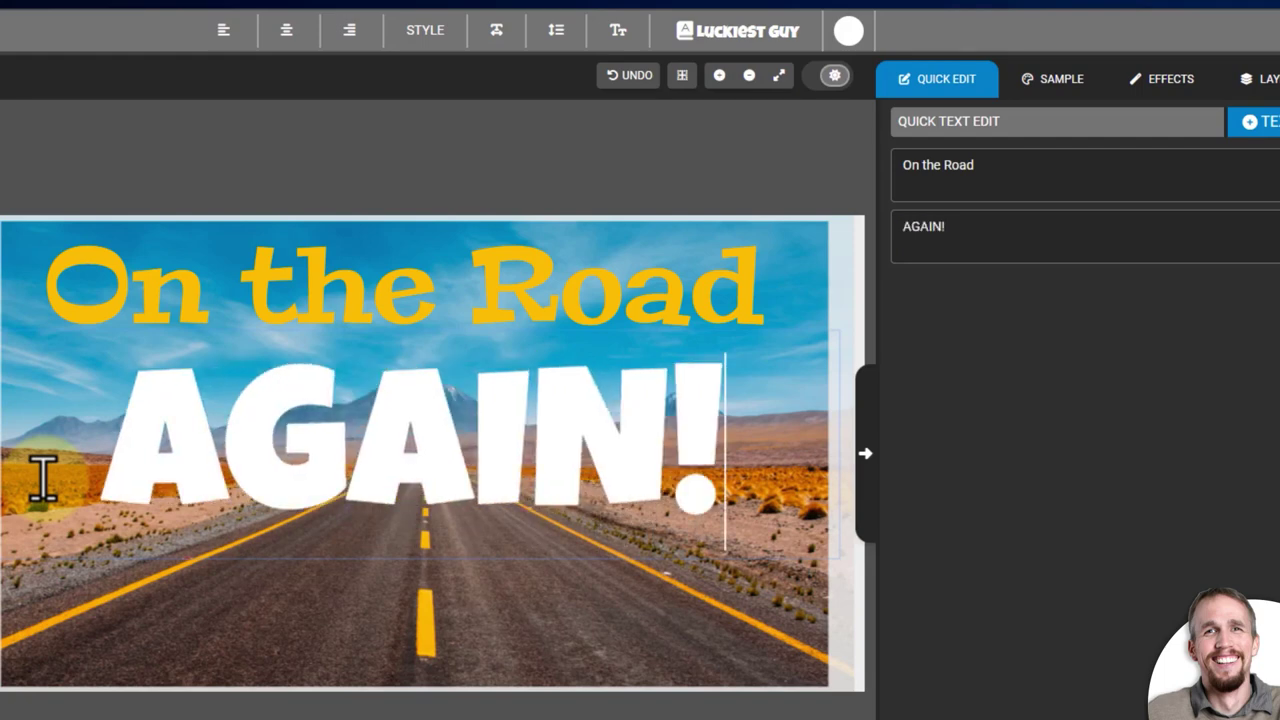
click(165, 575)
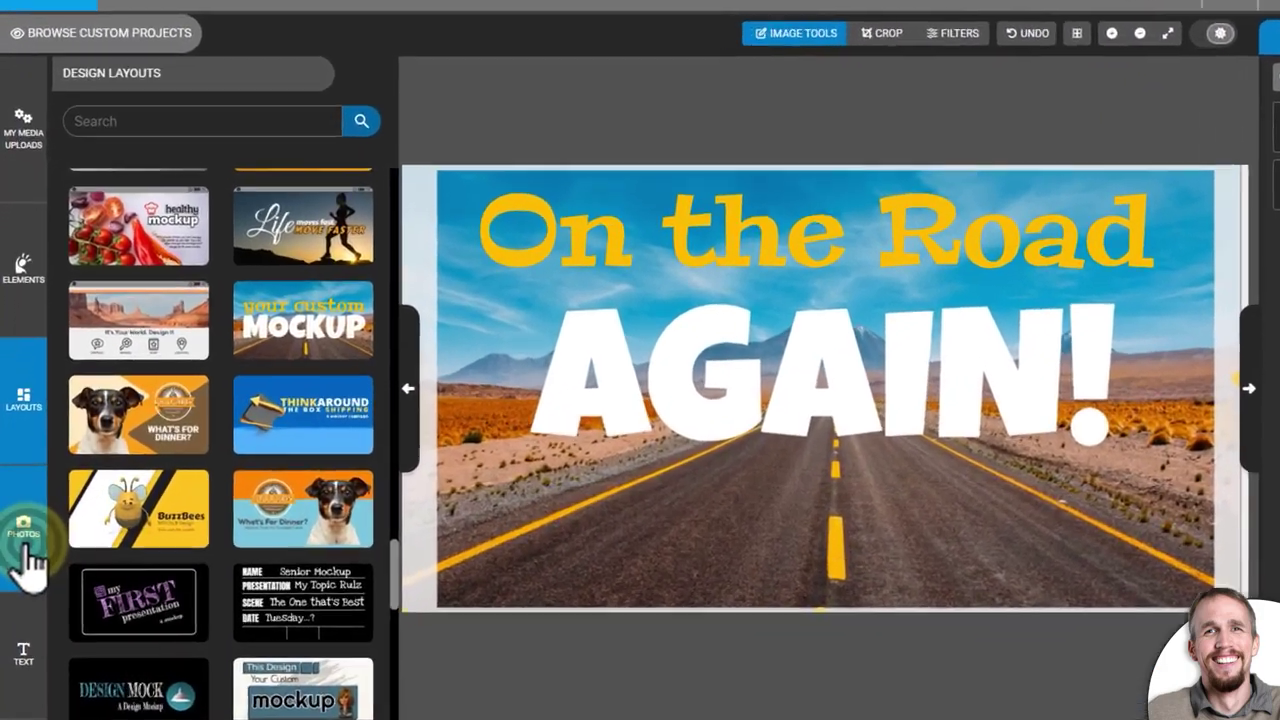
Try the LOVE stock photo as a cropped background, then undo it to keep the desert road.
click(17, 515)
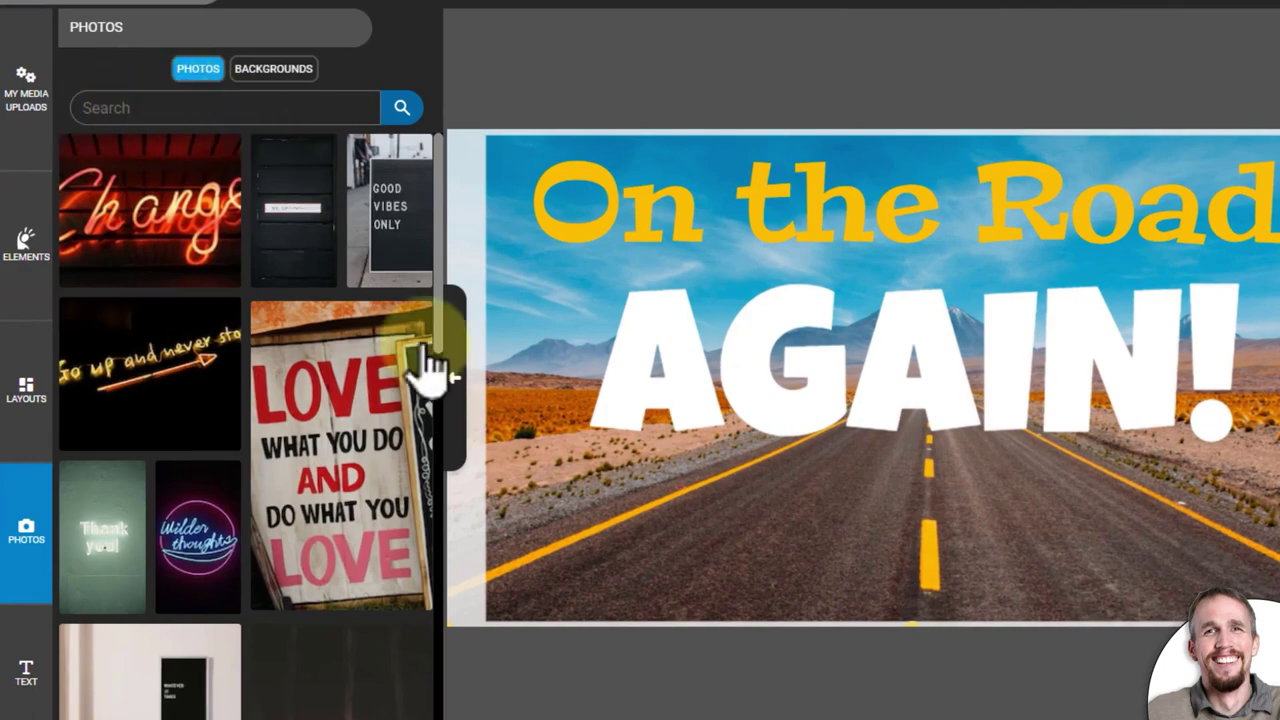
drag(295, 395, 851, 511)
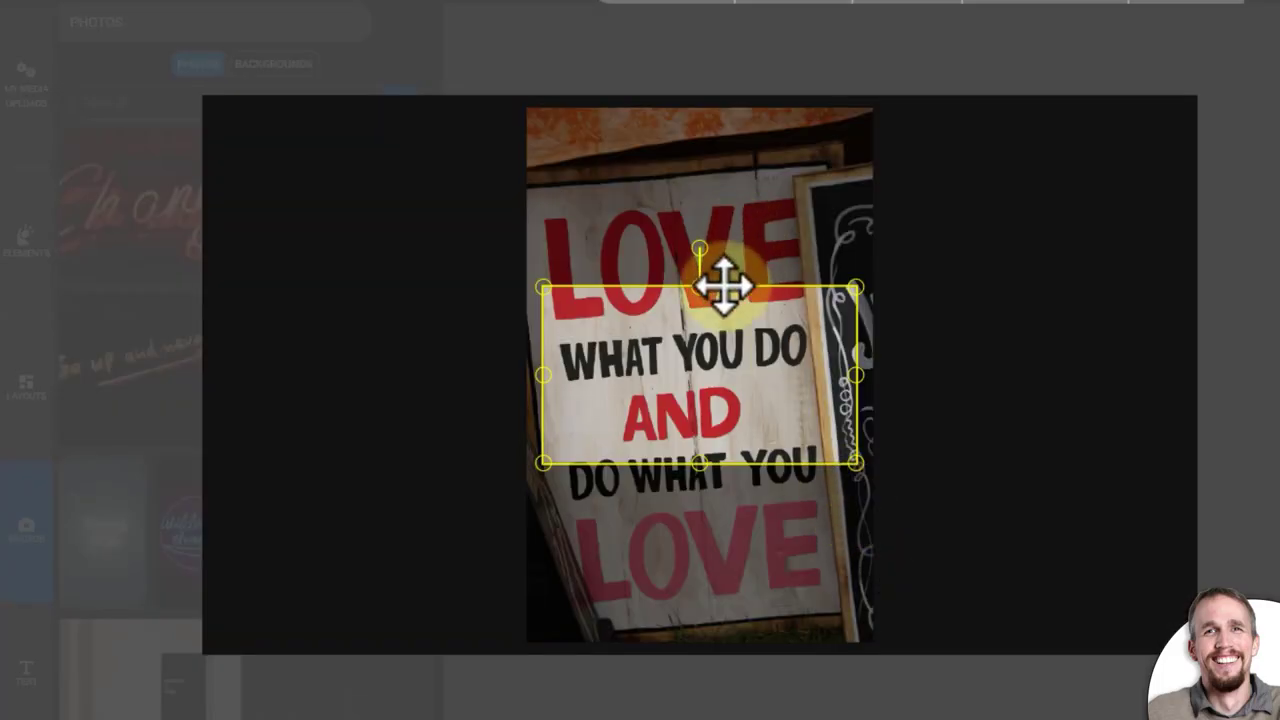
drag(677, 363, 671, 256)
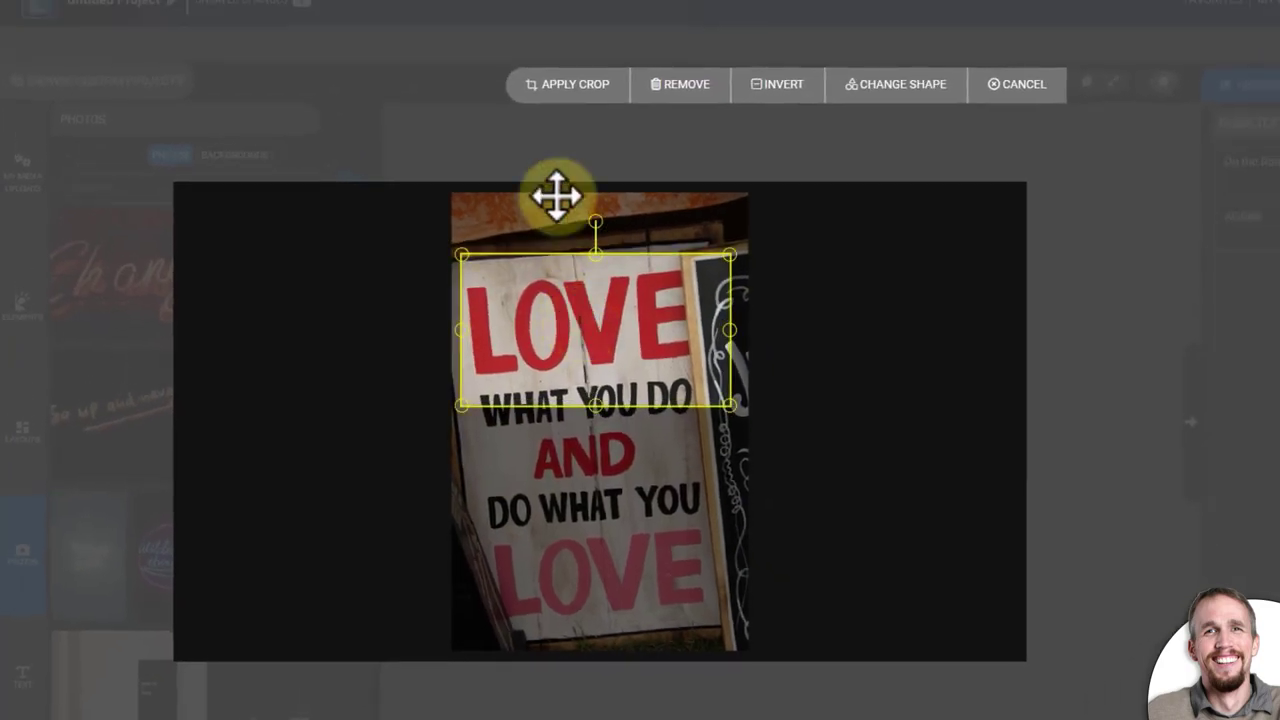
click(558, 78)
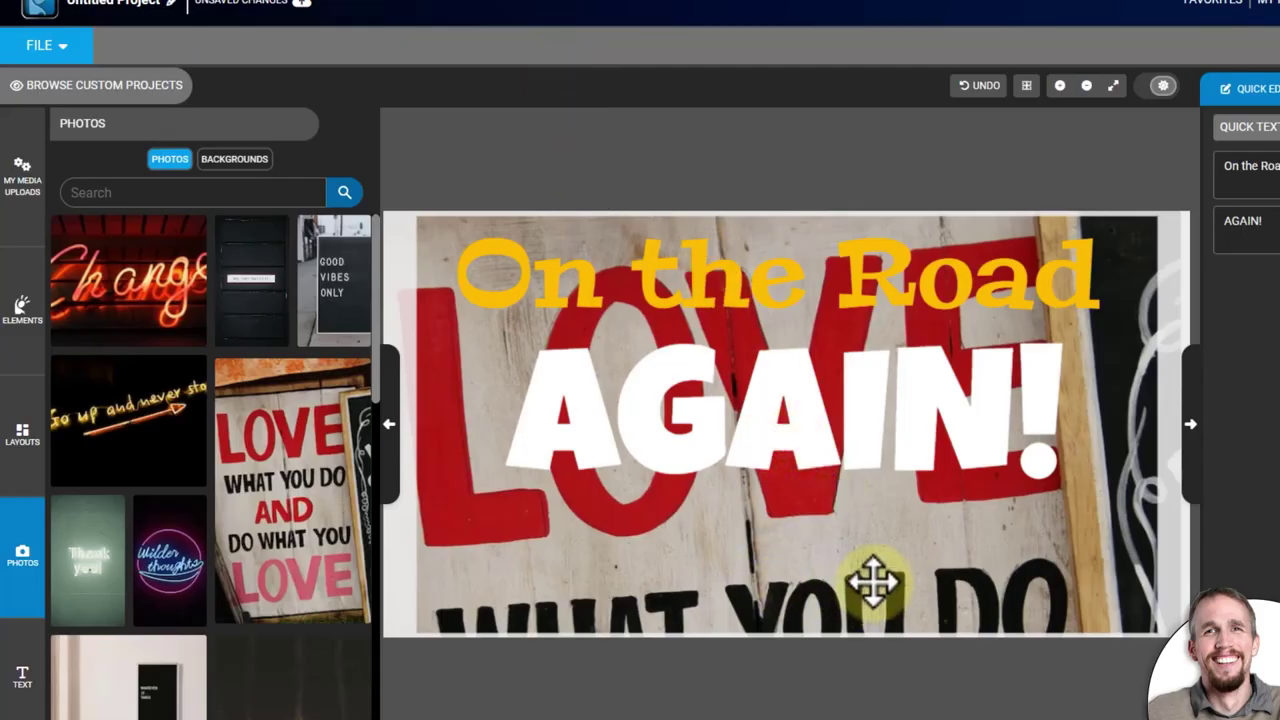
key(ctrl+z)
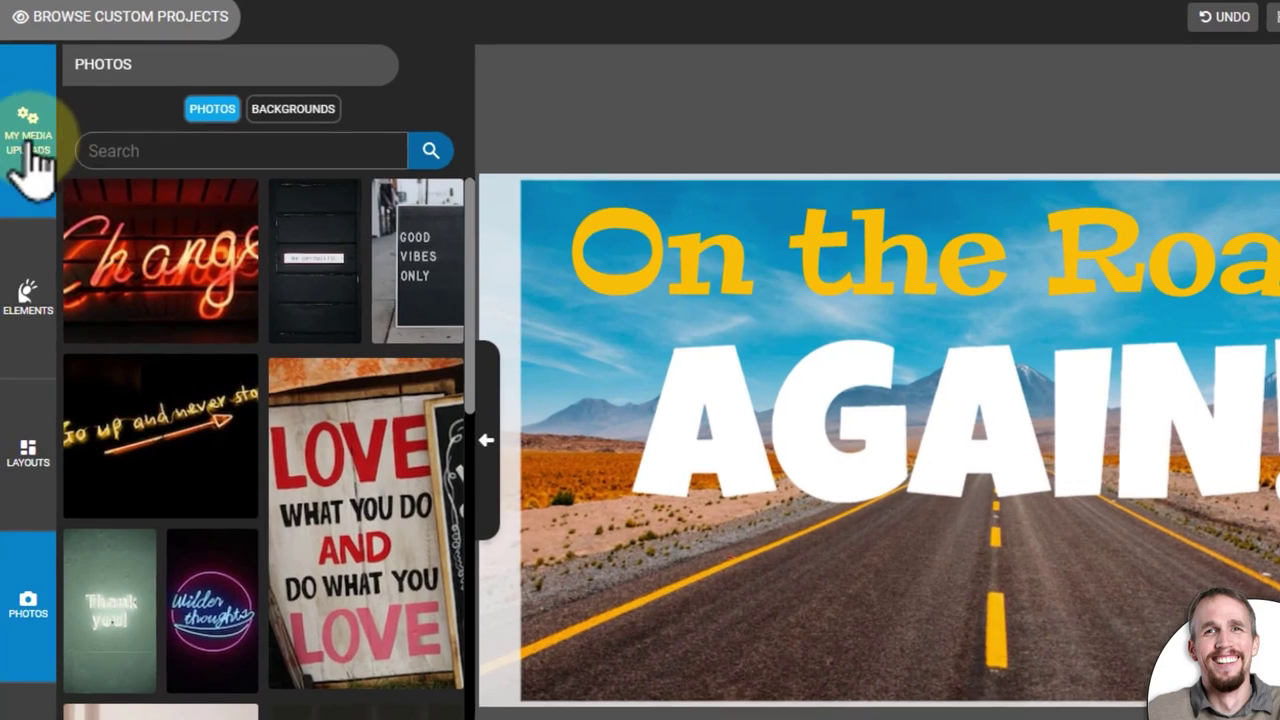
Open My Media Uploads and show the list of uploaded images.
click(30, 150)
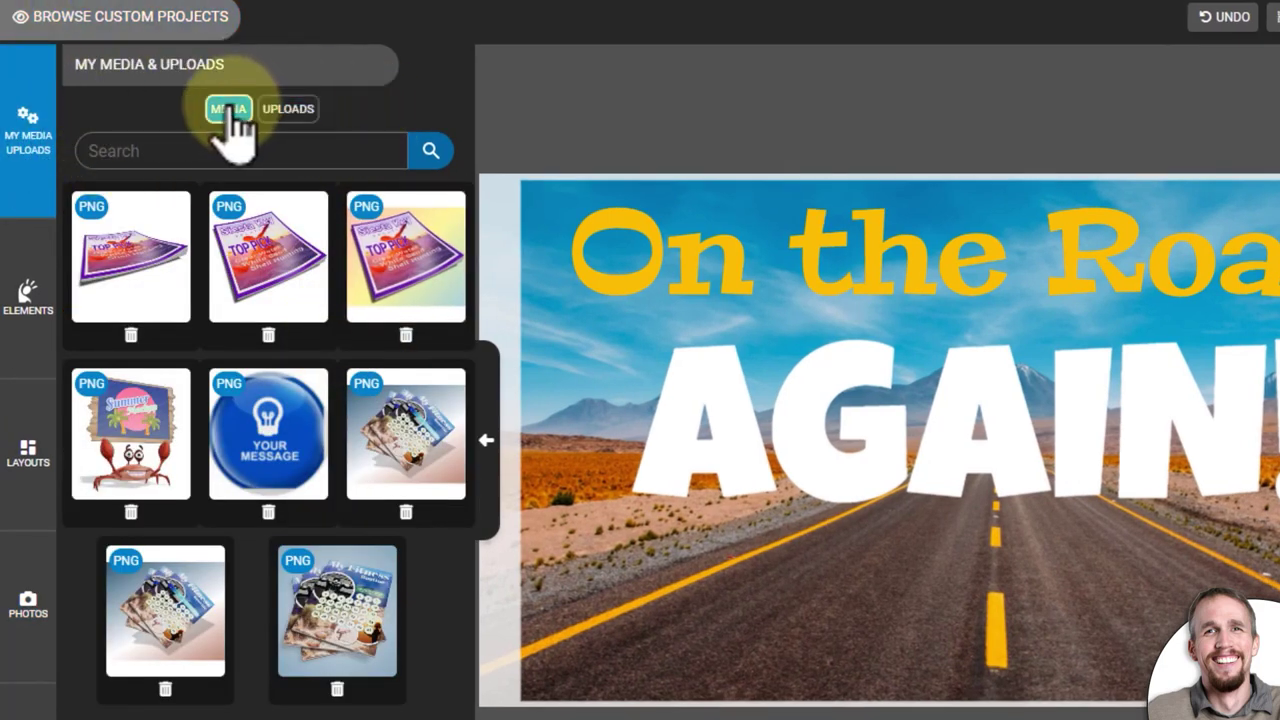
click(298, 110)
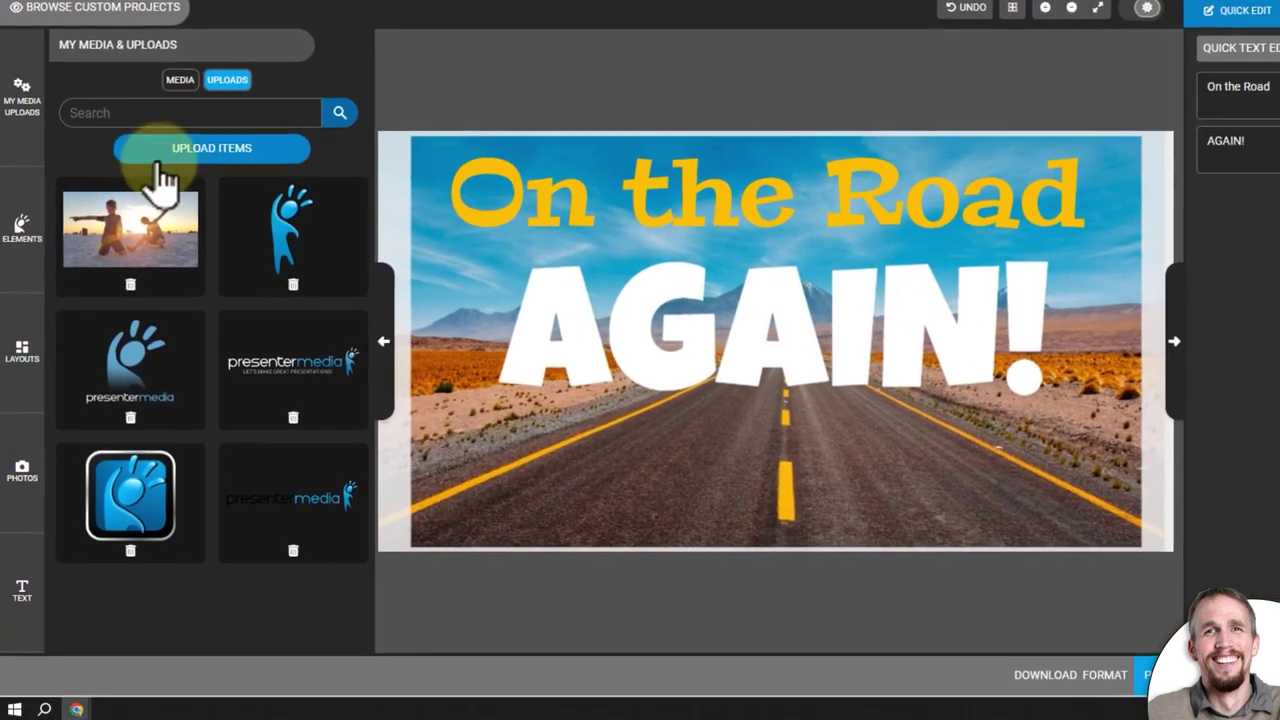
click(162, 178)
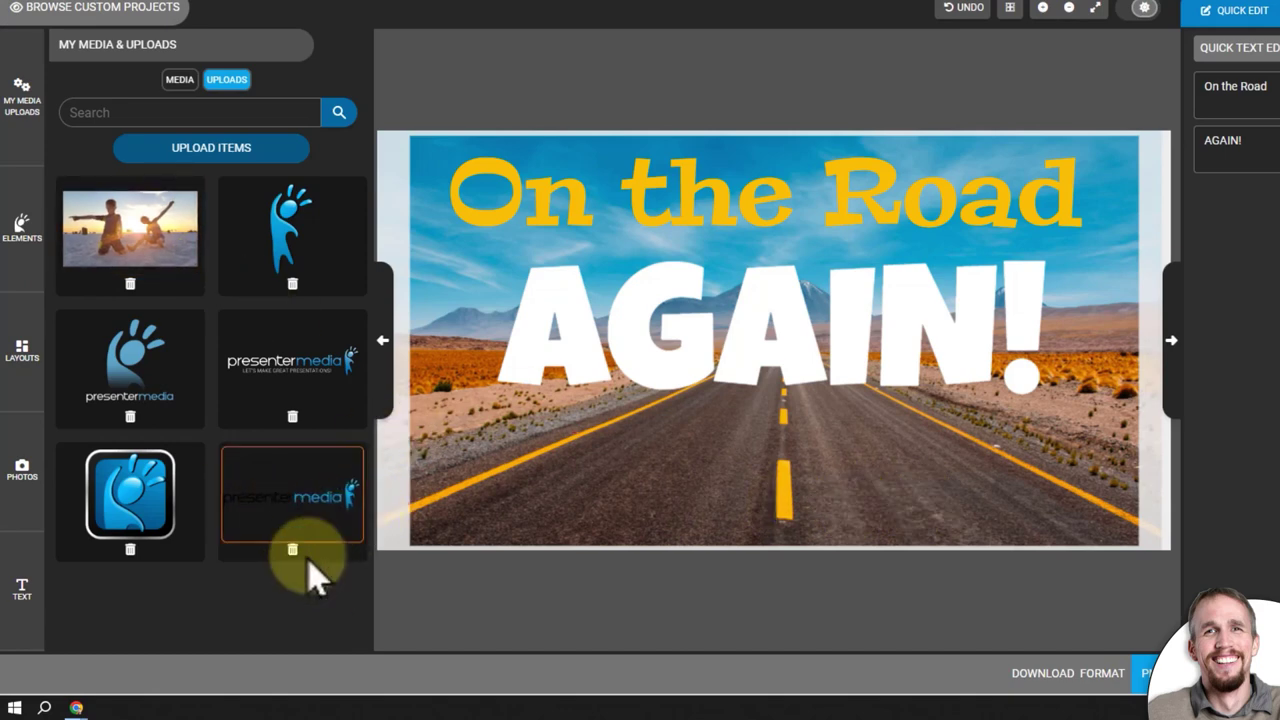
Add the wide presentermedia logo and place it at the lower centre of the road.
click(316, 505)
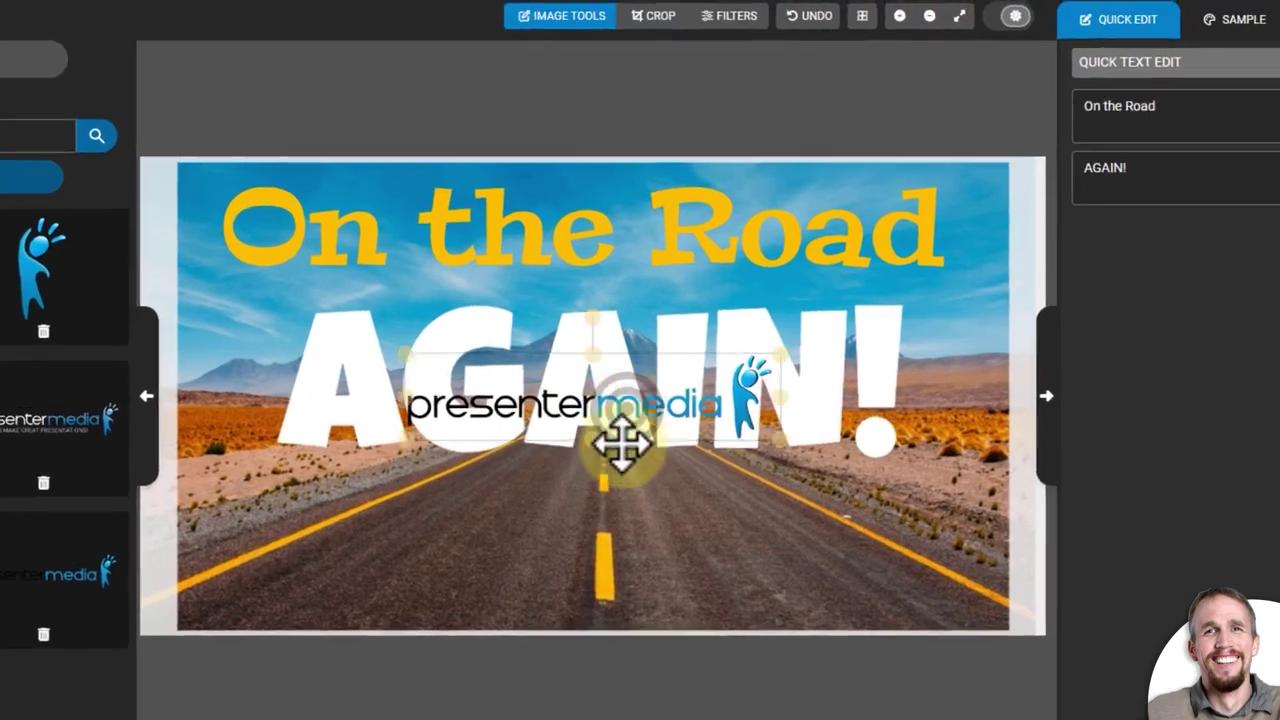
drag(797, 373, 802, 473)
drag(490, 617, 548, 608)
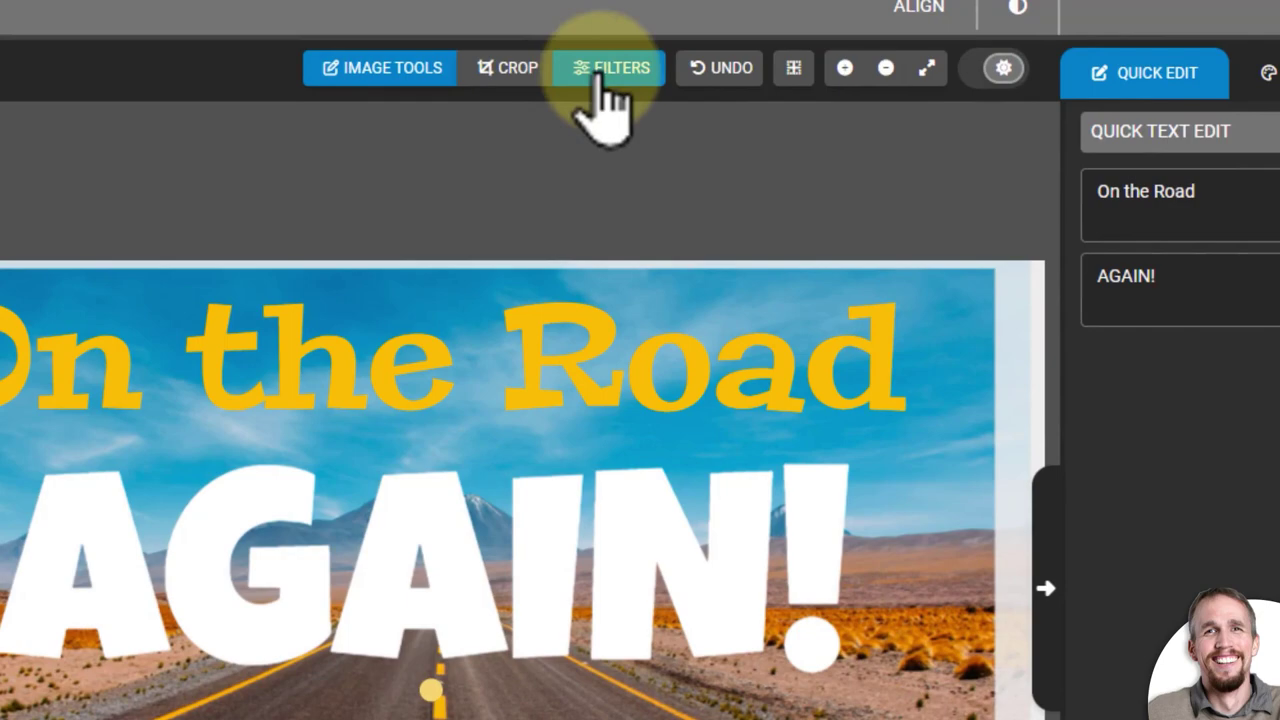
Set the logo's Image Filters brightness to 1 so it turns white.
click(622, 70)
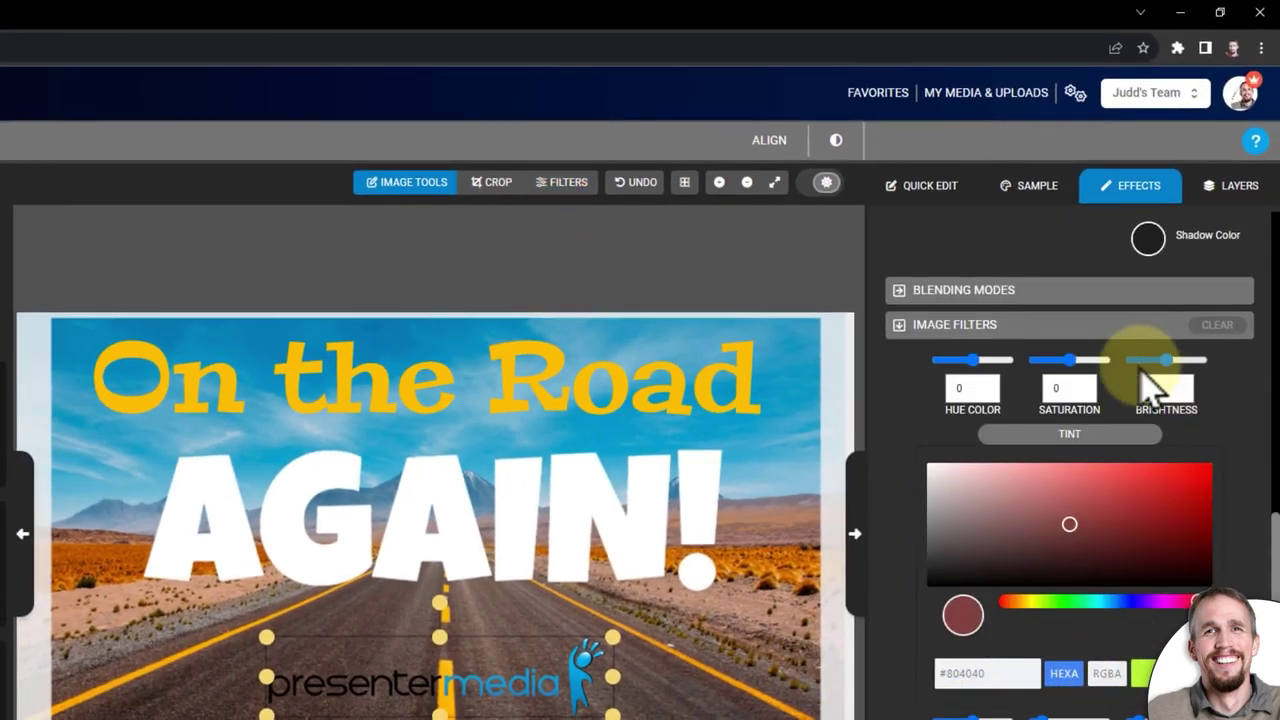
click(1150, 385)
text(1)
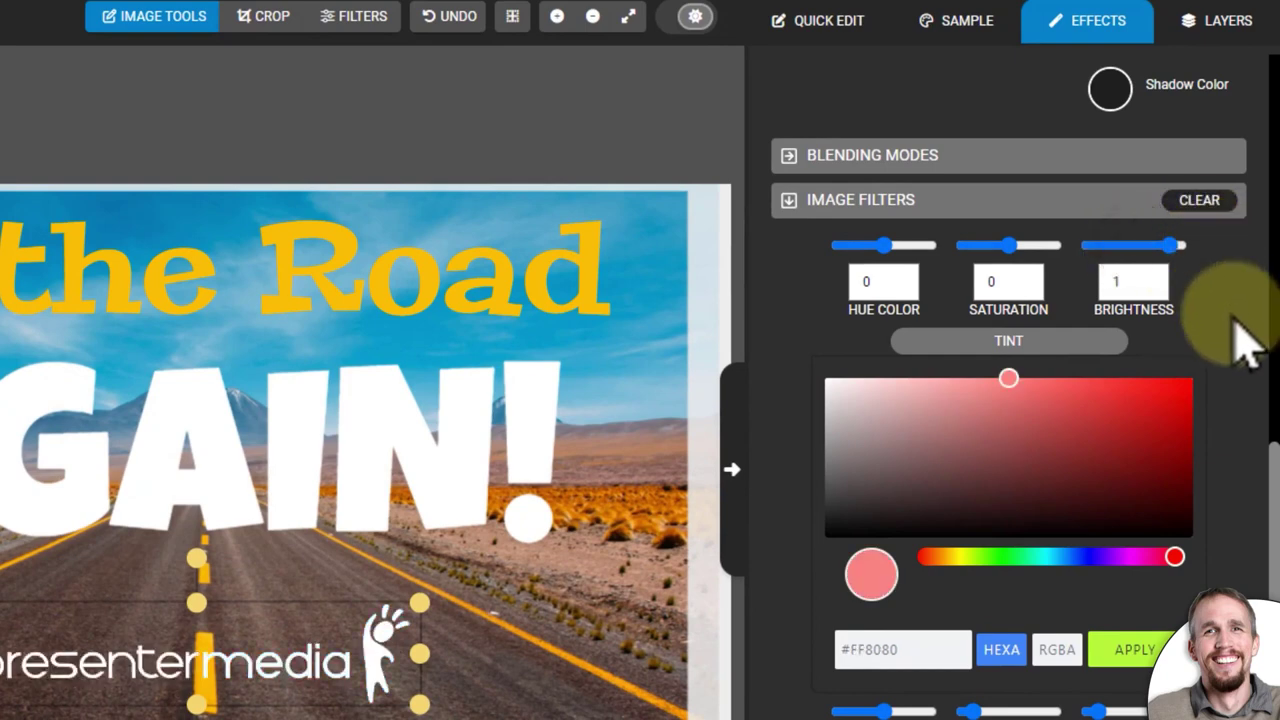
drag(1270, 470, 1268, 365)
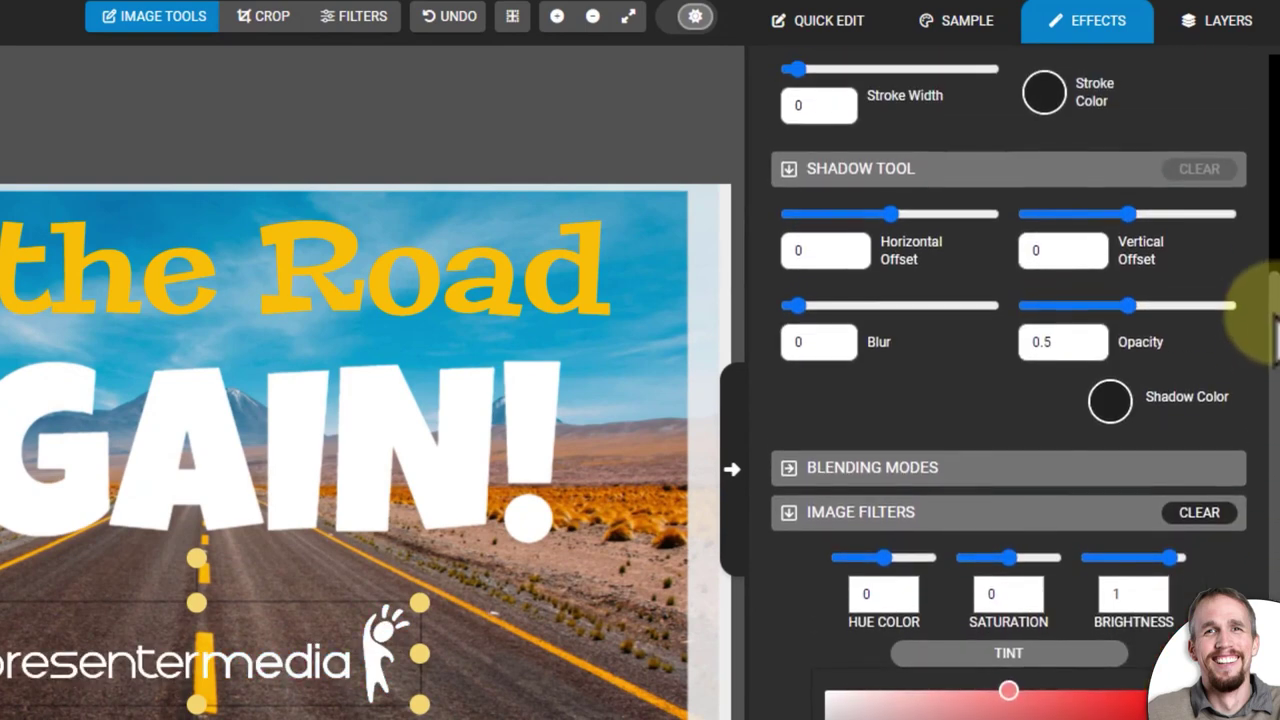
Give the logo and AGAIN! downward drop-shadow offsets, making the logo shadow nearly opaque.
scroll(1265, 330, up, 3)
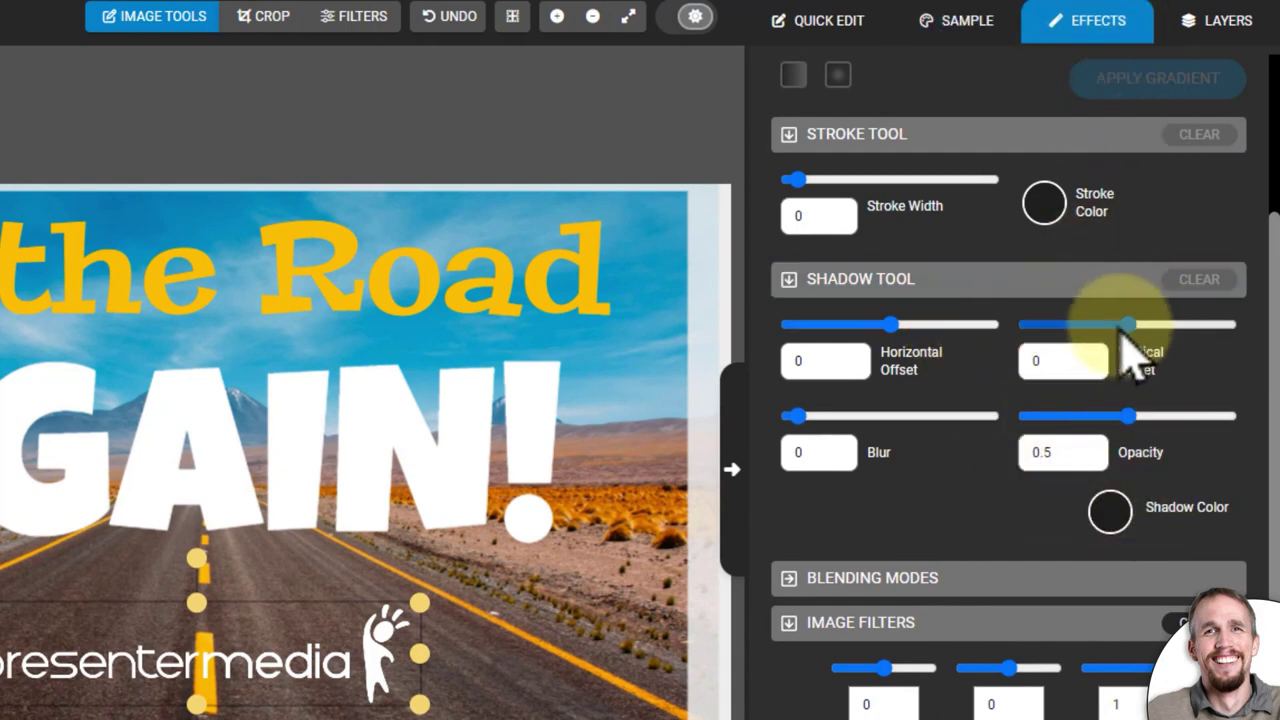
drag(1122, 337, 1175, 324)
click(408, 450)
click(505, 283)
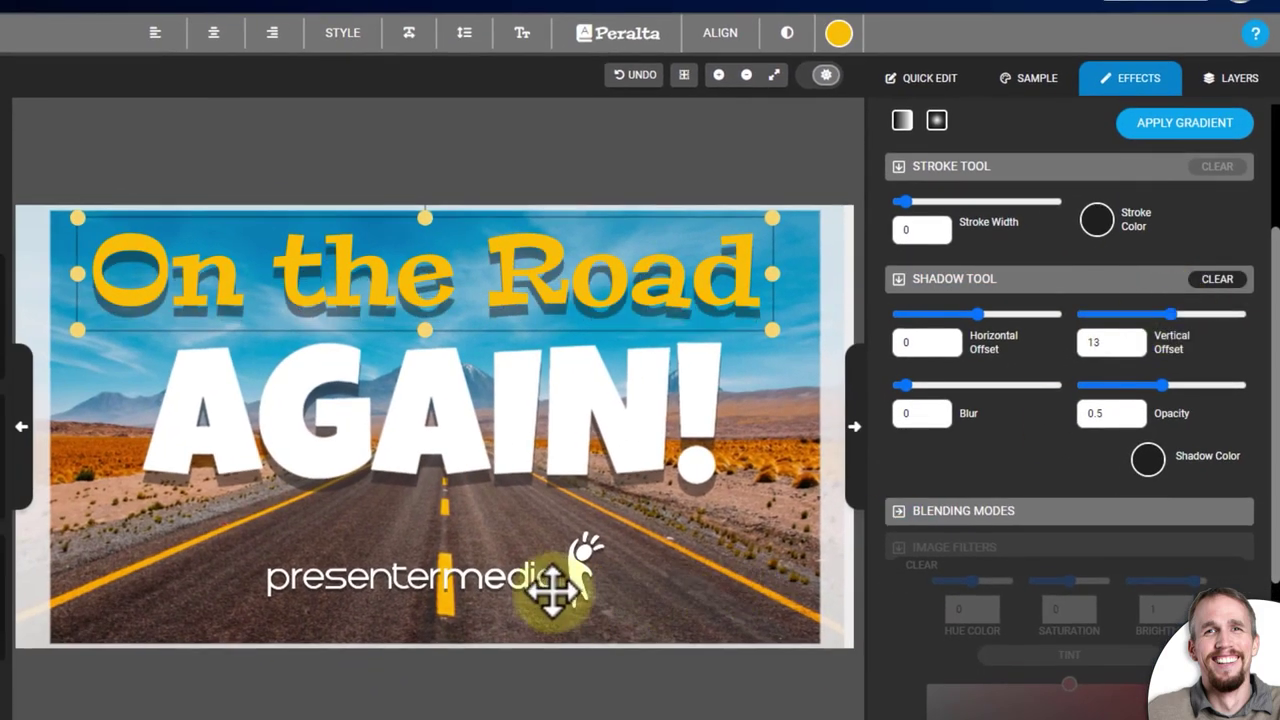
click(543, 586)
click(1160, 316)
drag(1162, 385, 1238, 390)
Make the AGAIN! shadow fully opaque and soften it with blur 5.
click(675, 430)
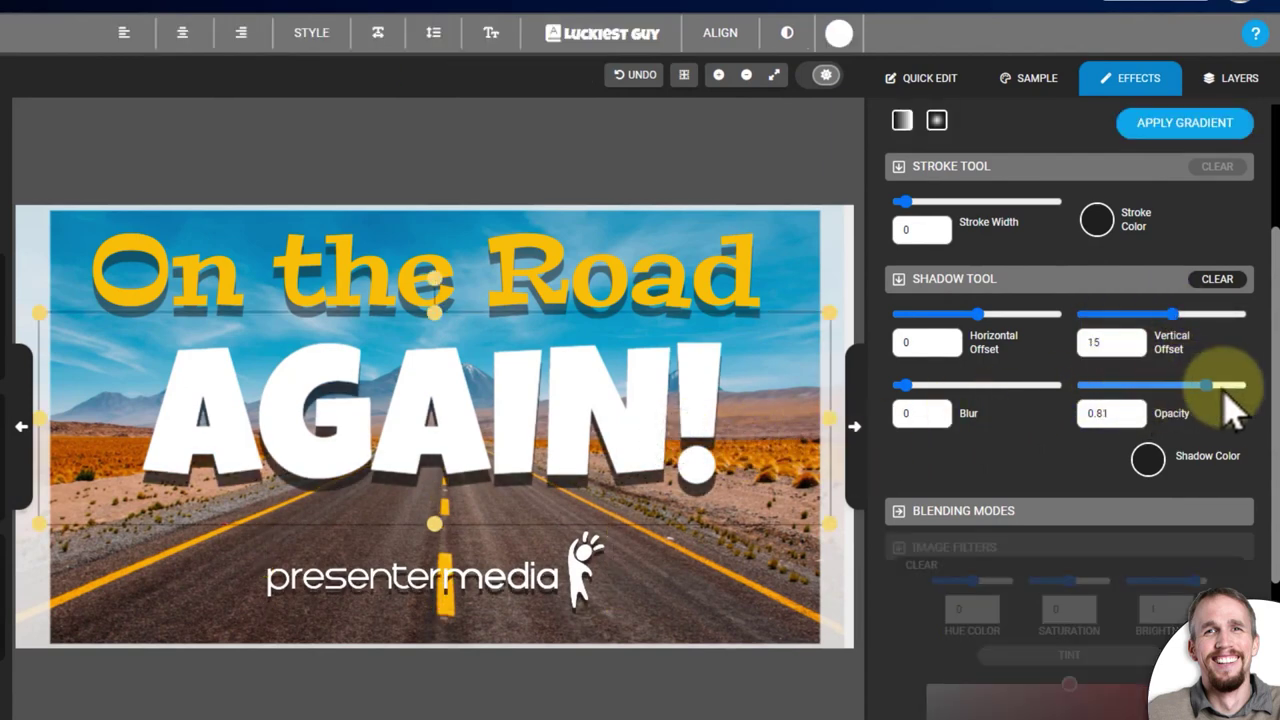
click(655, 298)
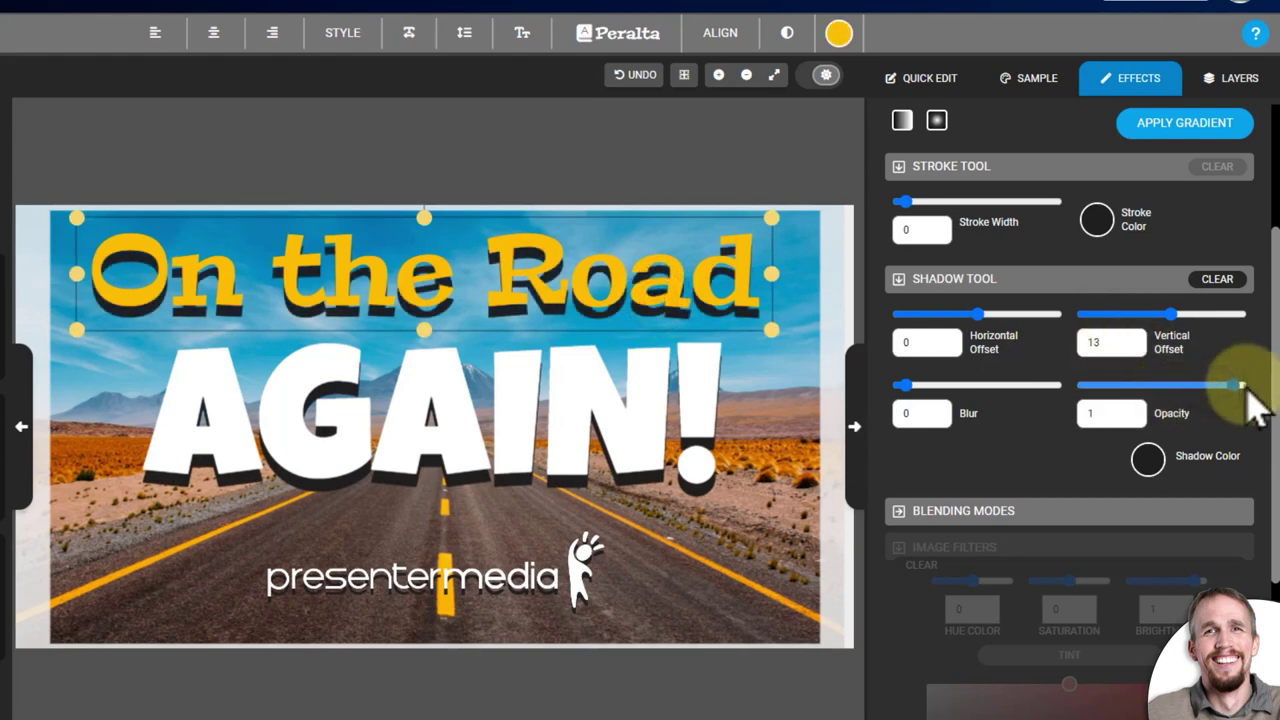
click(612, 428)
mouse_move(905, 390)
mouse_down()
mouse_move(928, 385)
mouse_move(908, 398)
mouse_move(908, 372)
mouse_move(926, 385)
mouse_up()
click(586, 566)
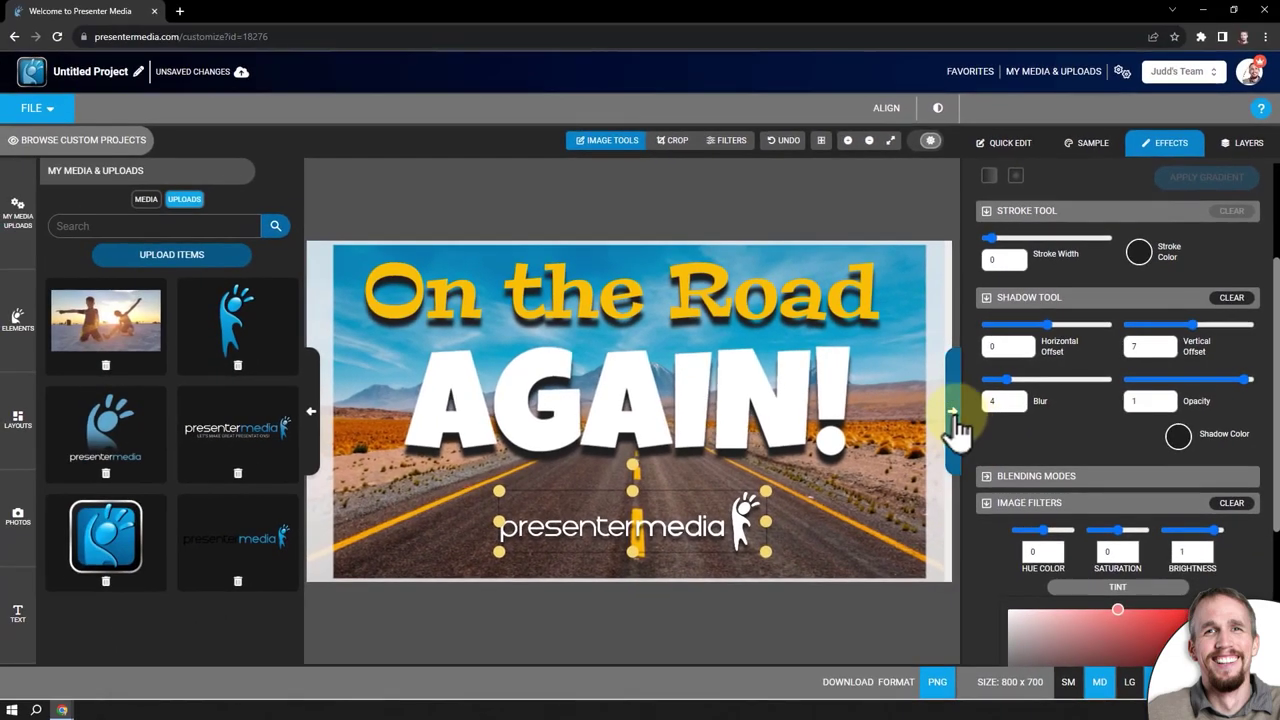
Hide the effects and media panels and choose the LG 1600 x 1400 output size.
click(946, 413)
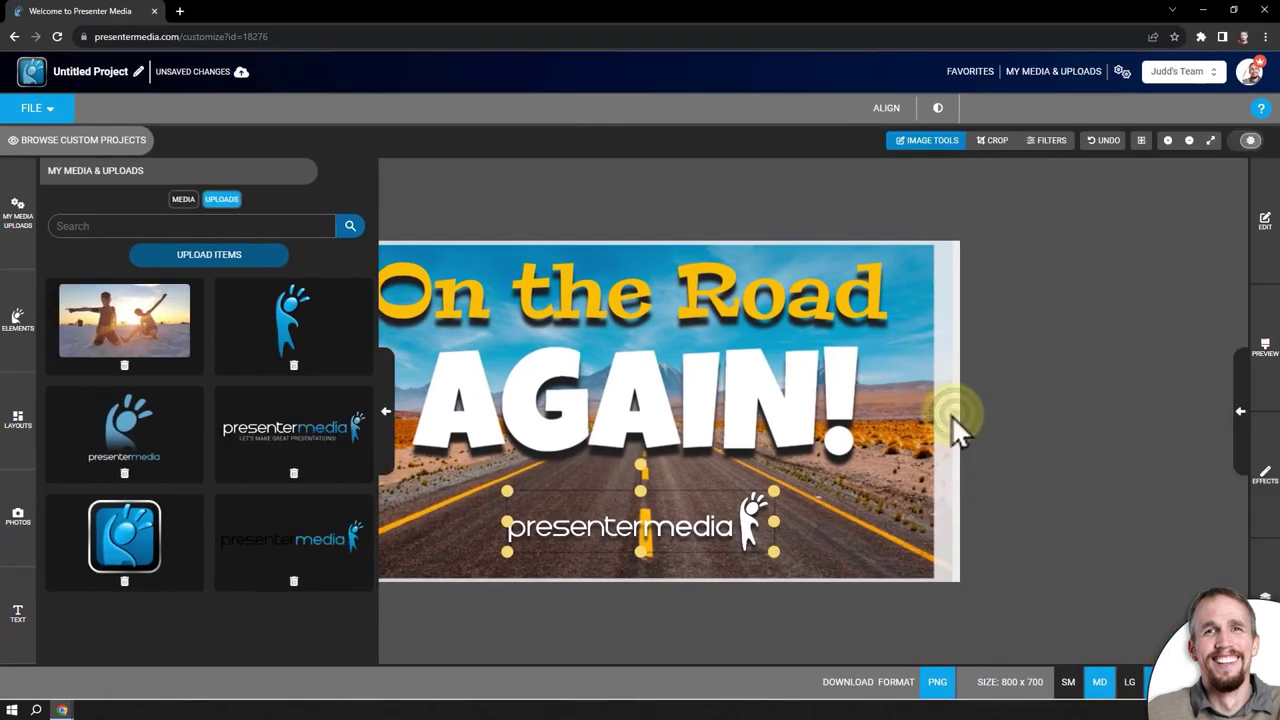
click(384, 413)
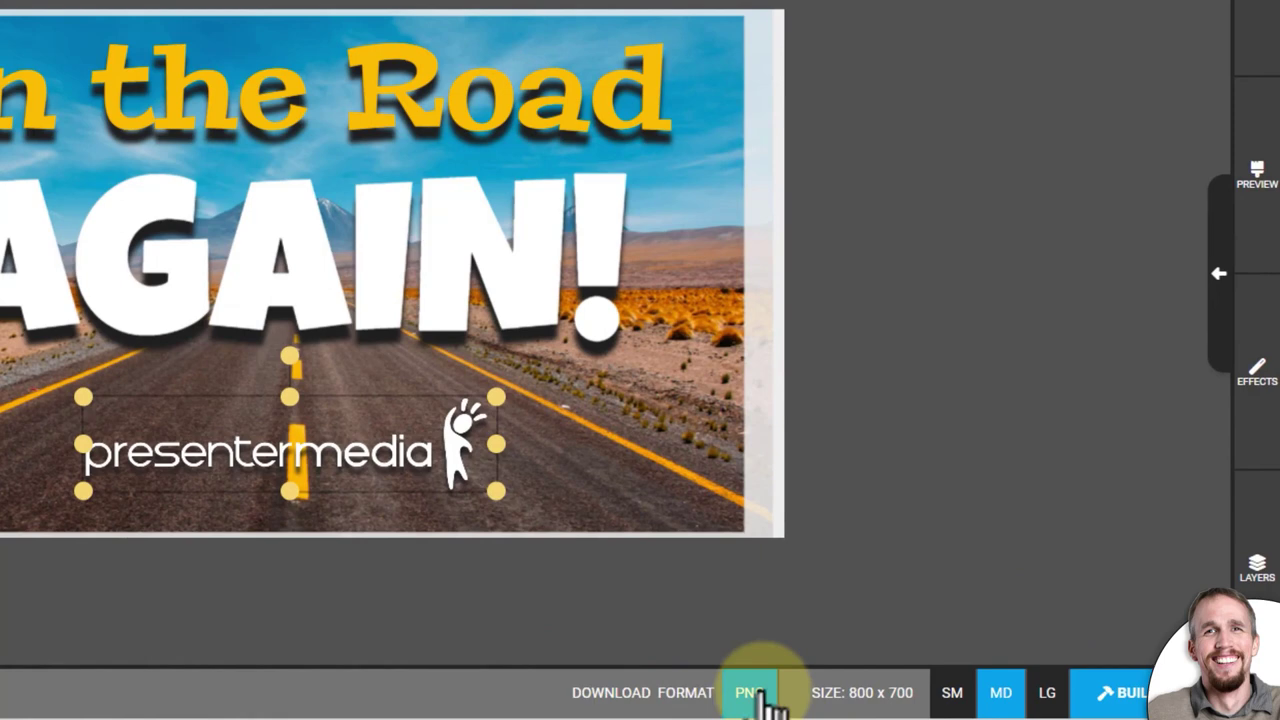
click(1046, 695)
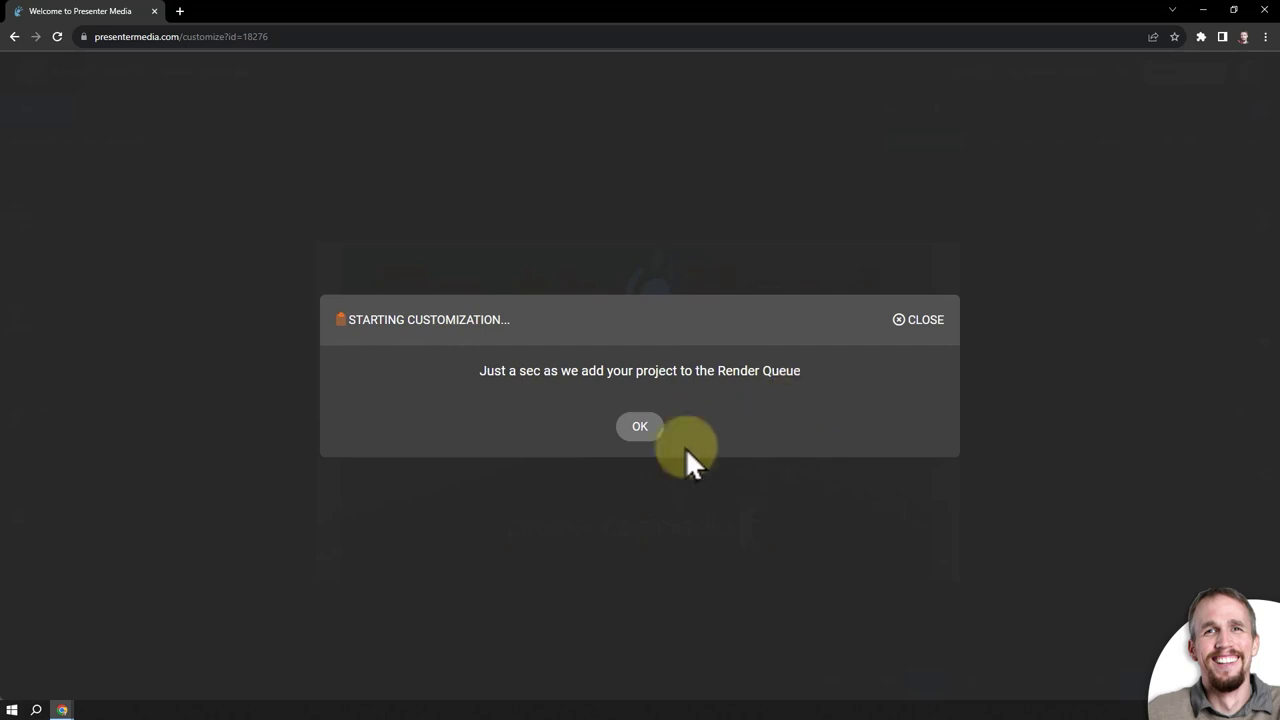
Rename the project to 'On the Road' and save it.
click(646, 438)
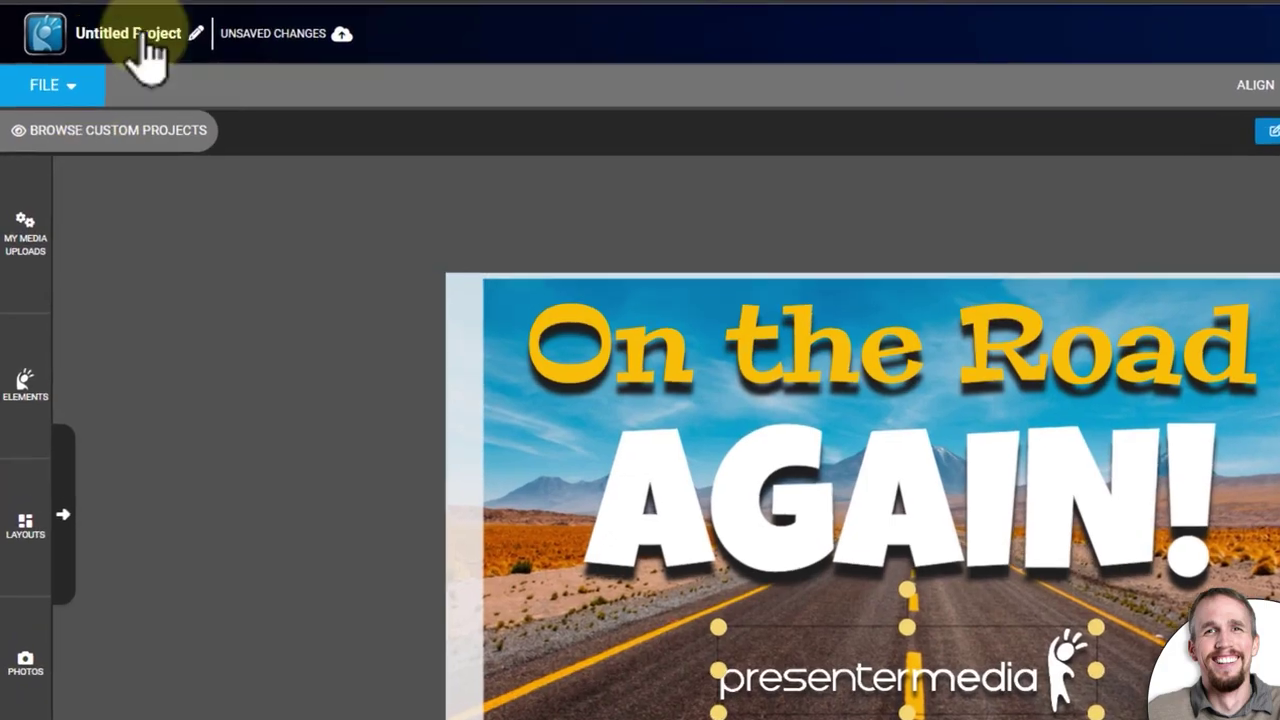
click(128, 48)
key(Return)
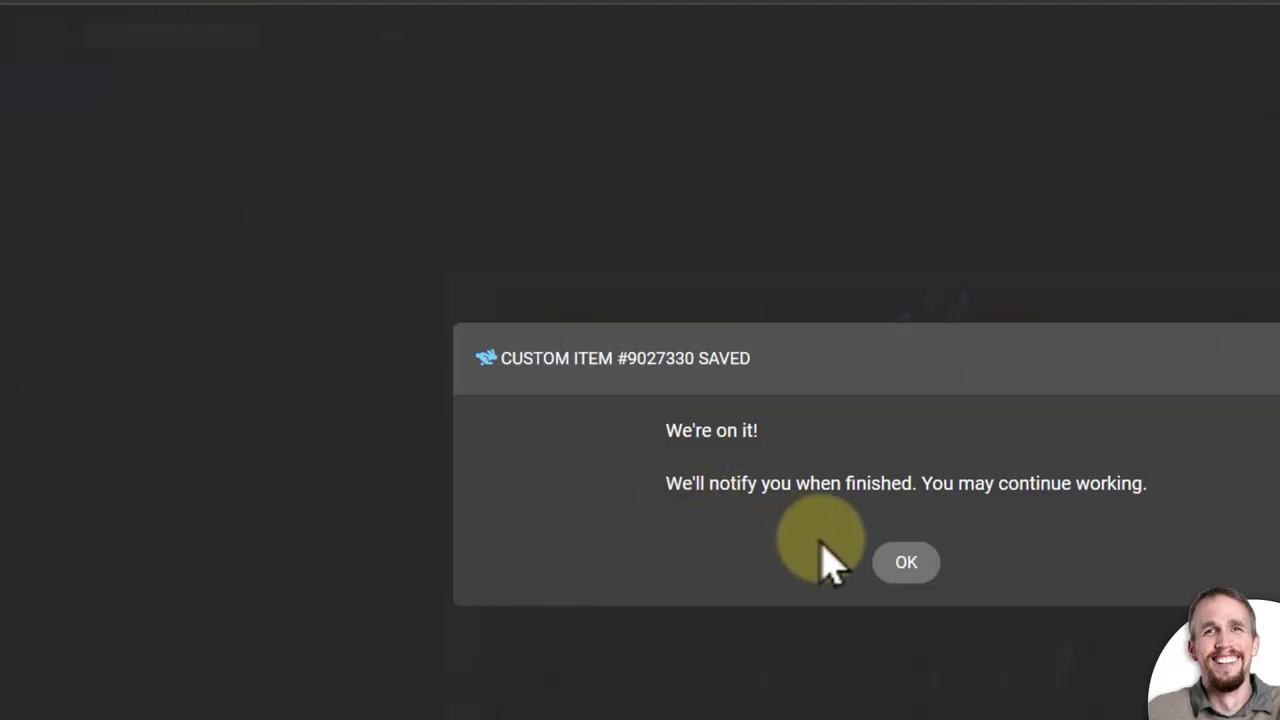
click(915, 565)
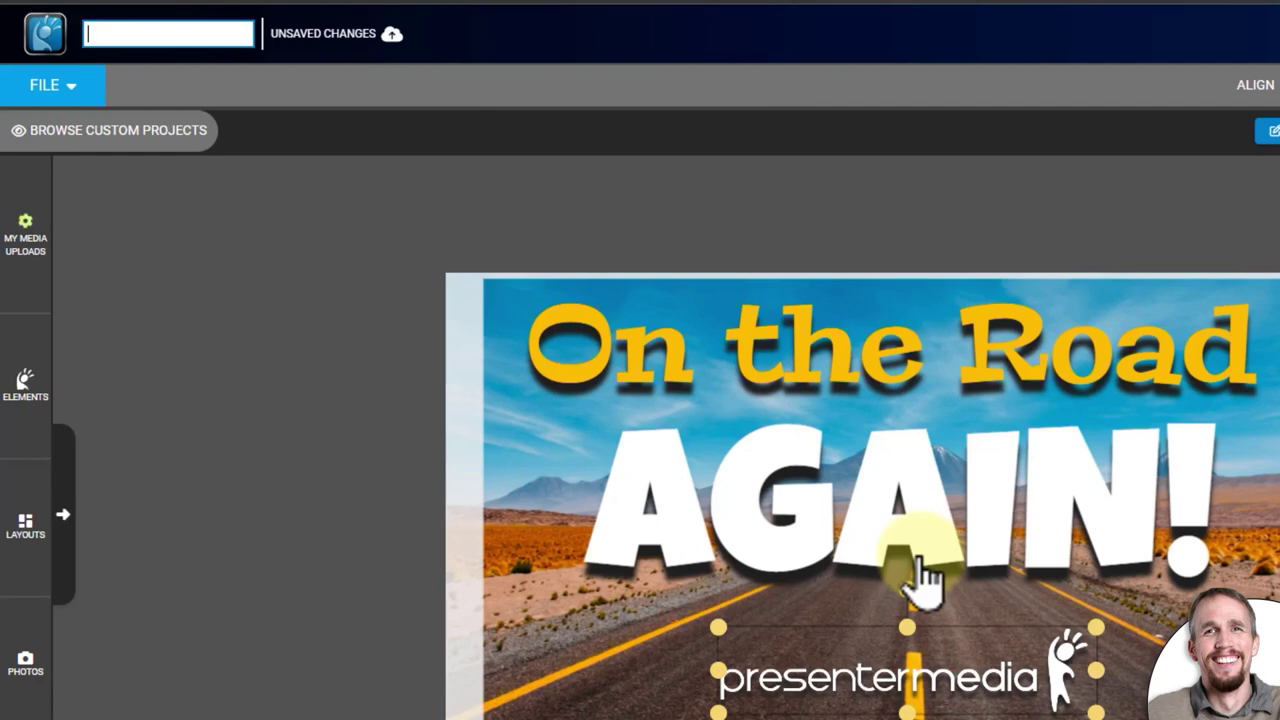
click(148, 36)
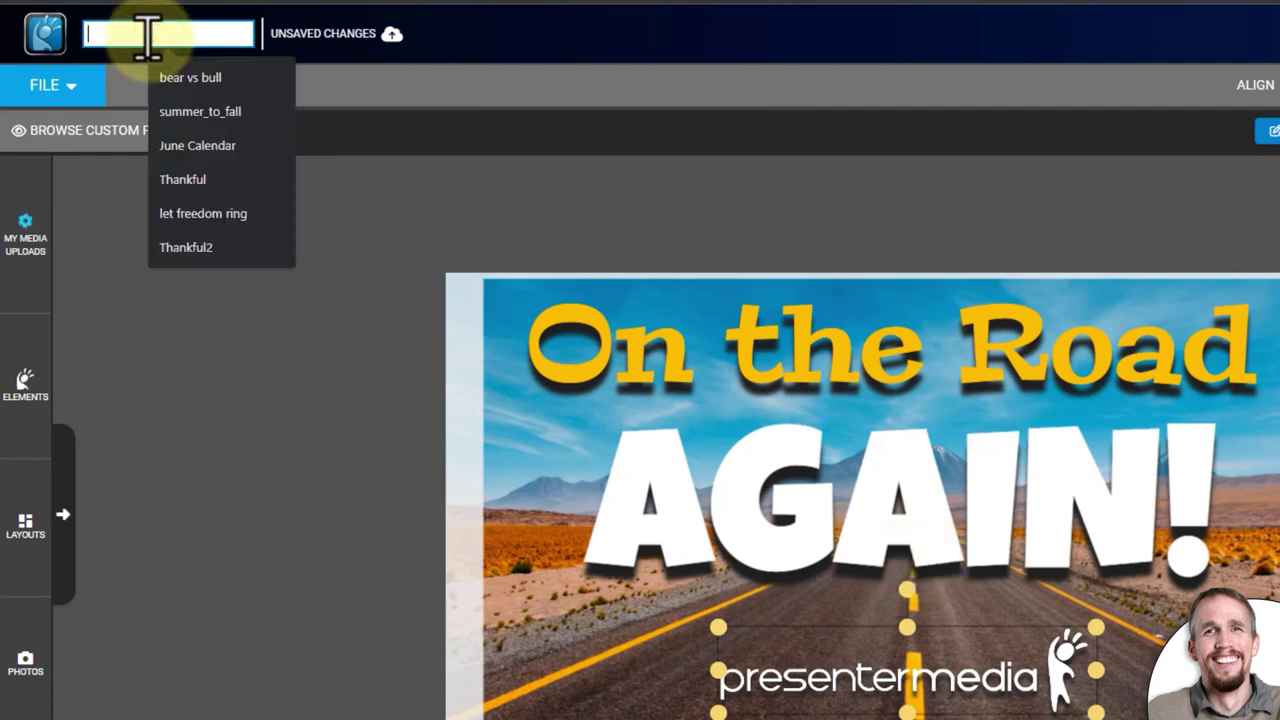
text(On the Road)
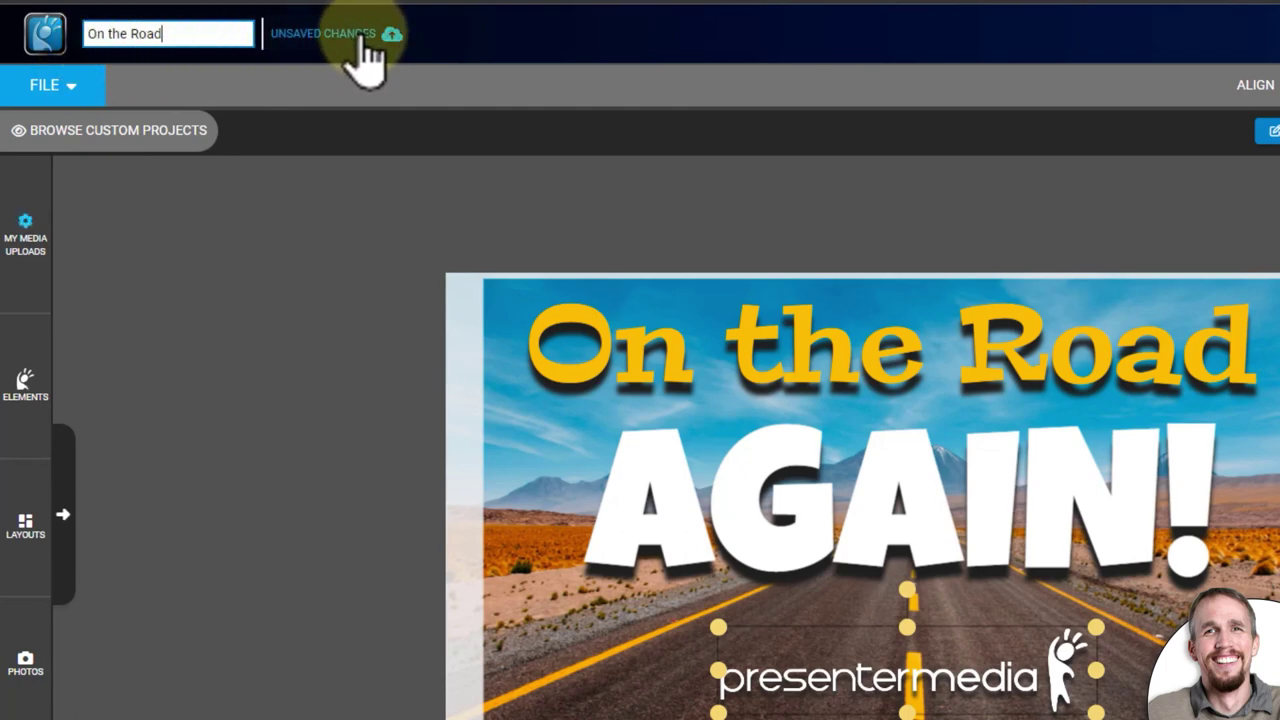
click(306, 62)
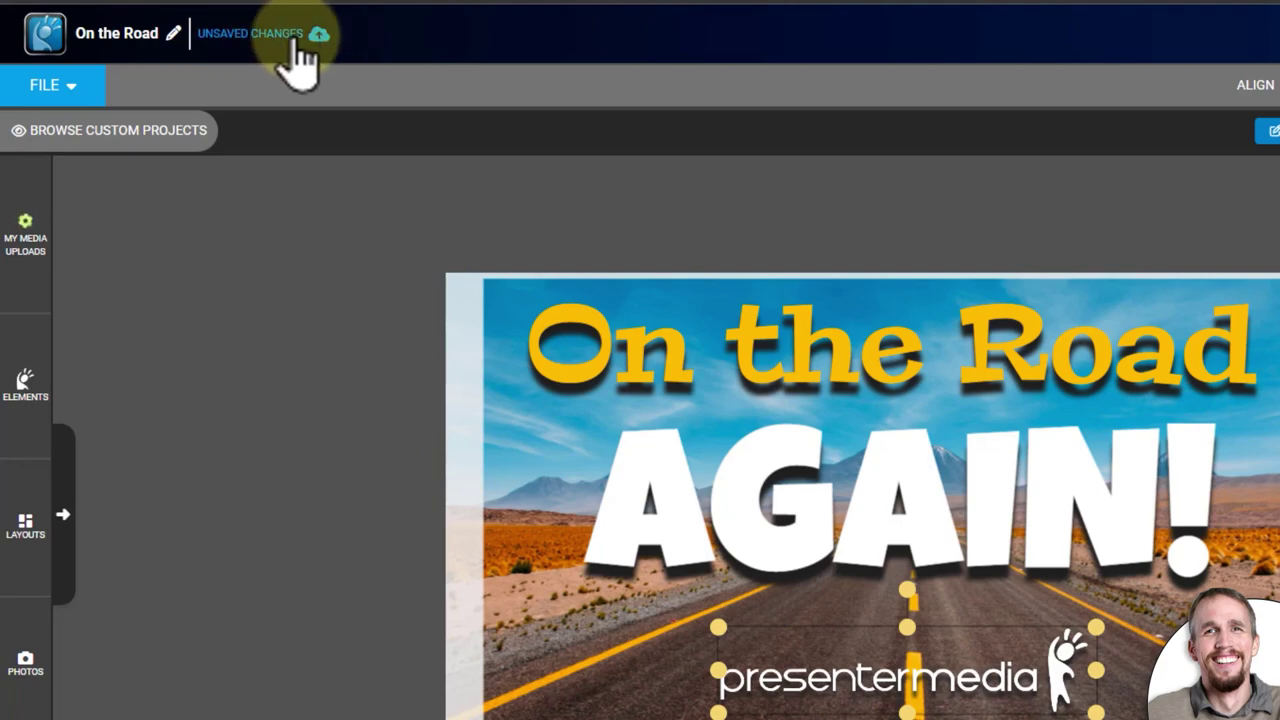
click(268, 42)
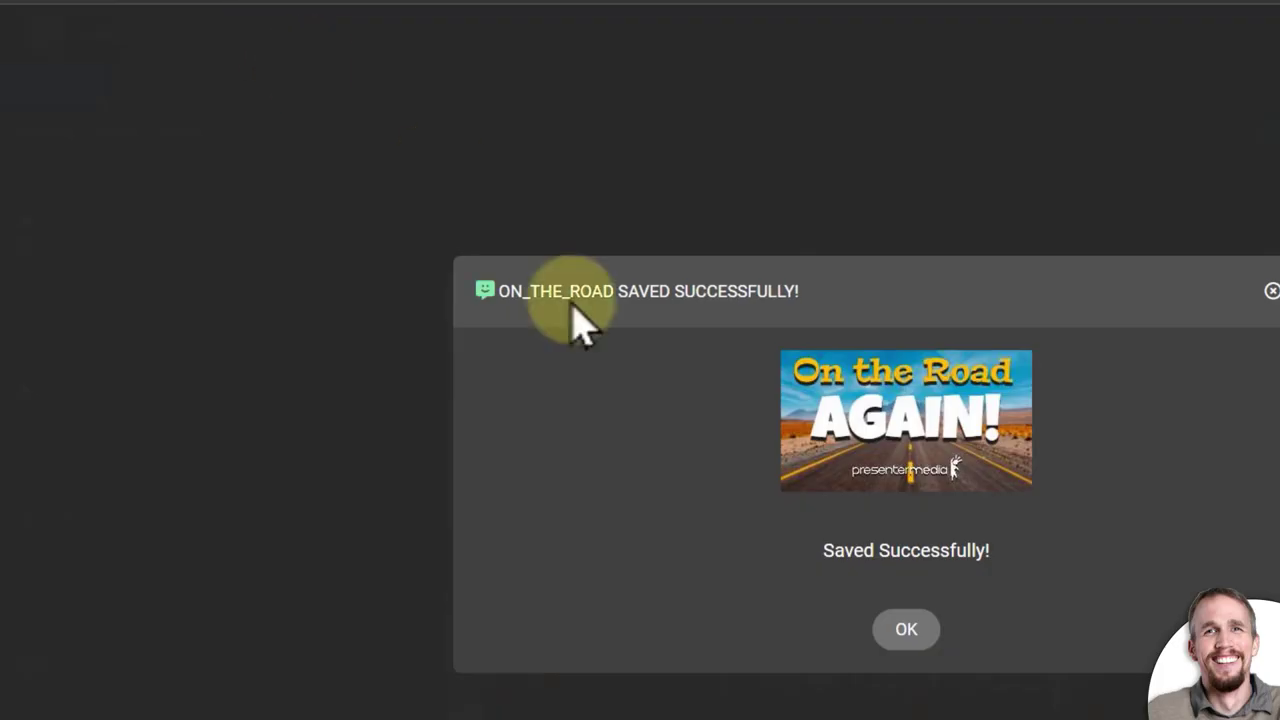
click(900, 628)
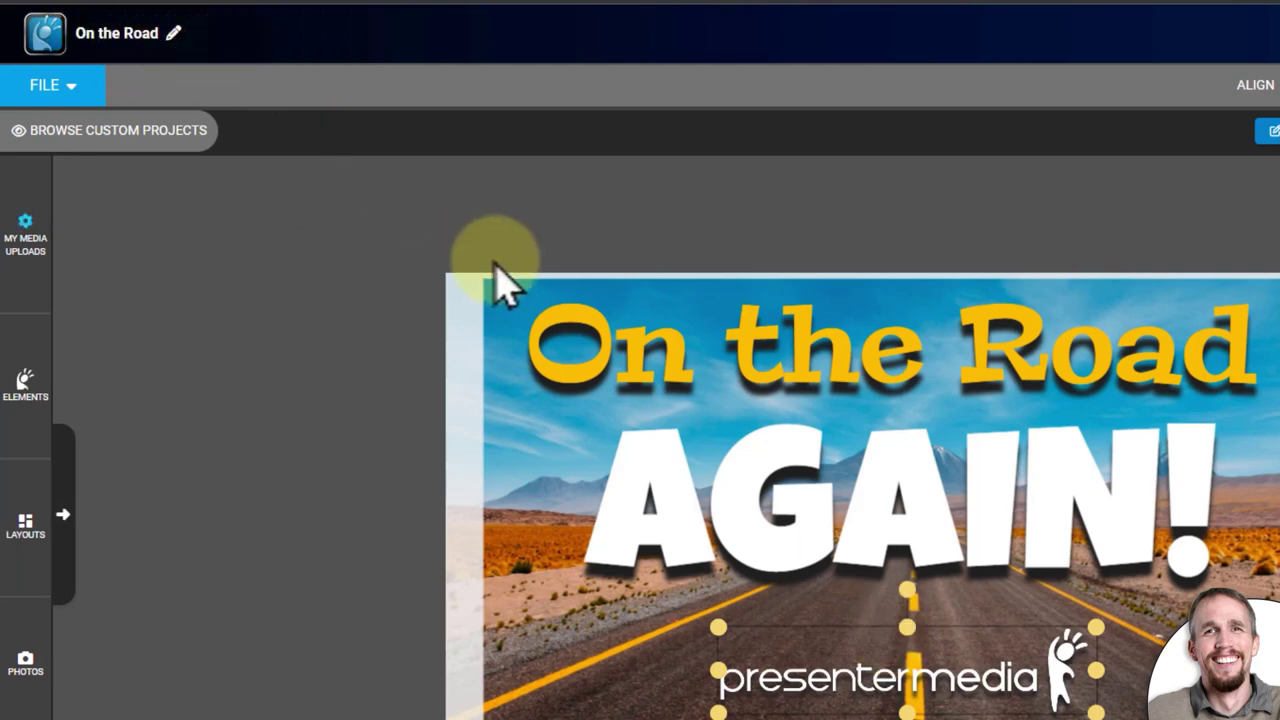
Select the AGAIN! text, then leave the editor for the PresenterMedia account dashboard.
click(765, 492)
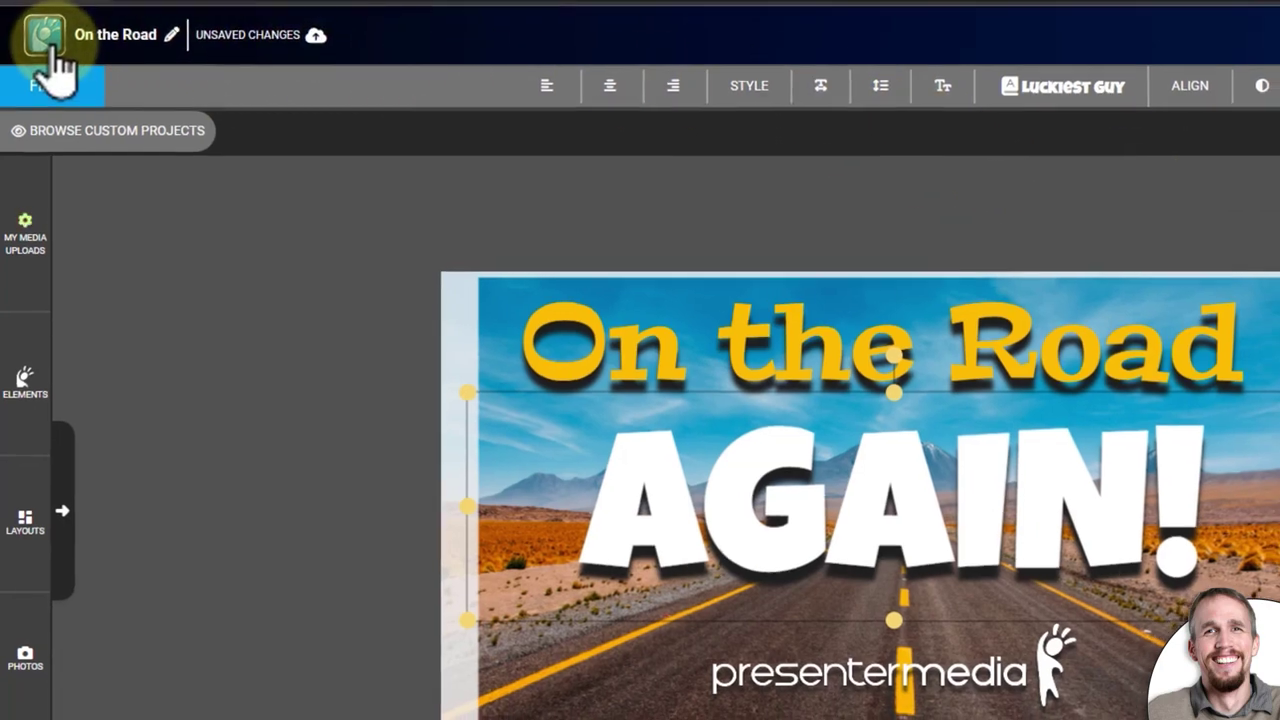
click(50, 45)
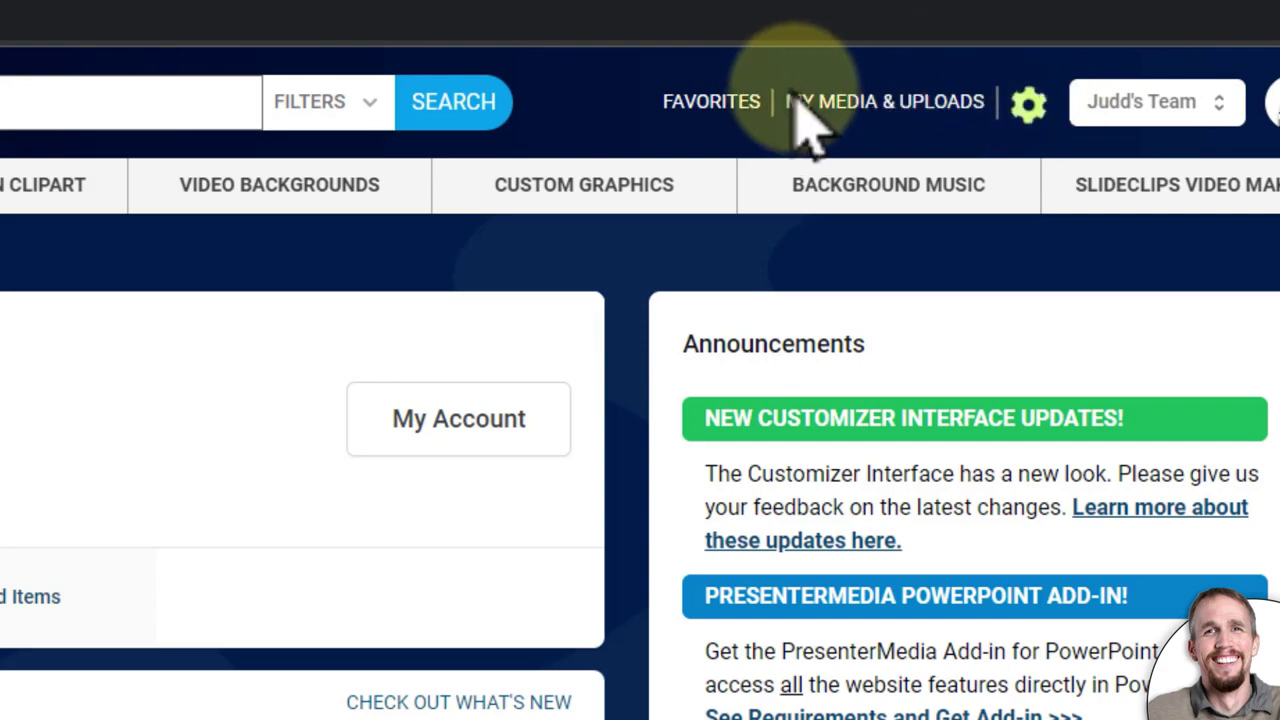
Open My Customized Media and refresh it to show the Custom Billboard Low Angle PNG render, then preview it.
click(893, 102)
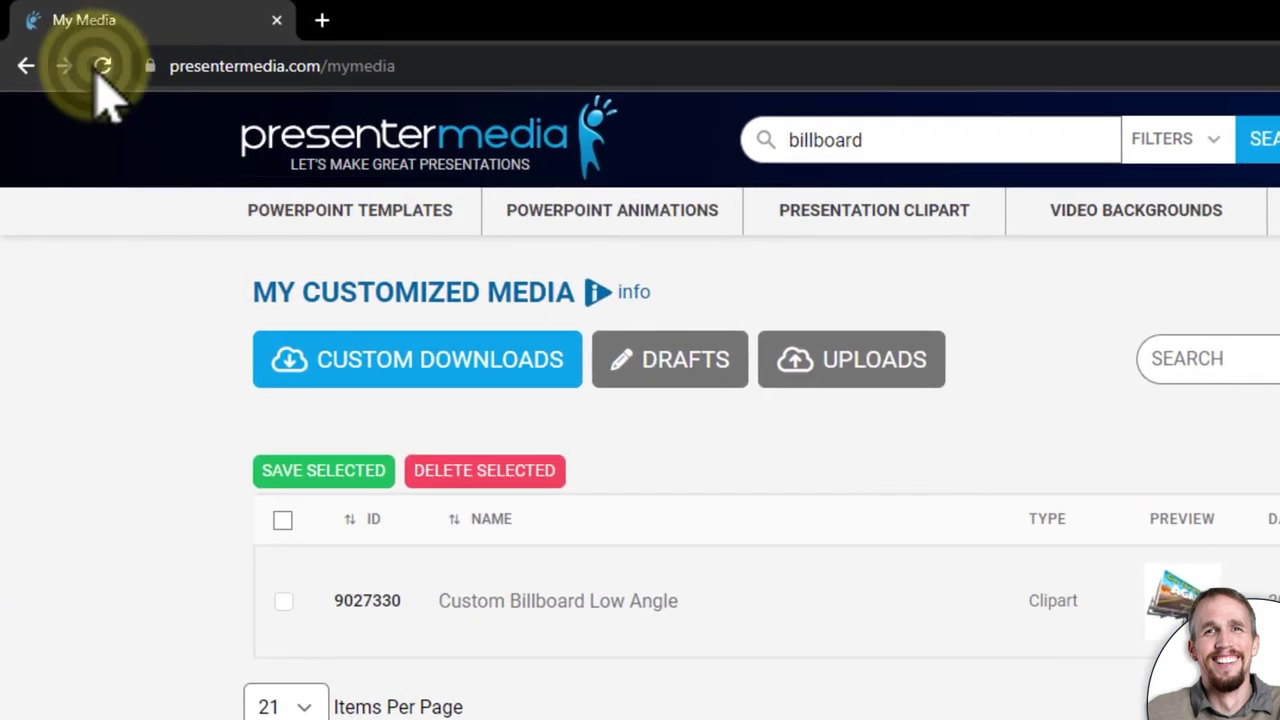
click(102, 66)
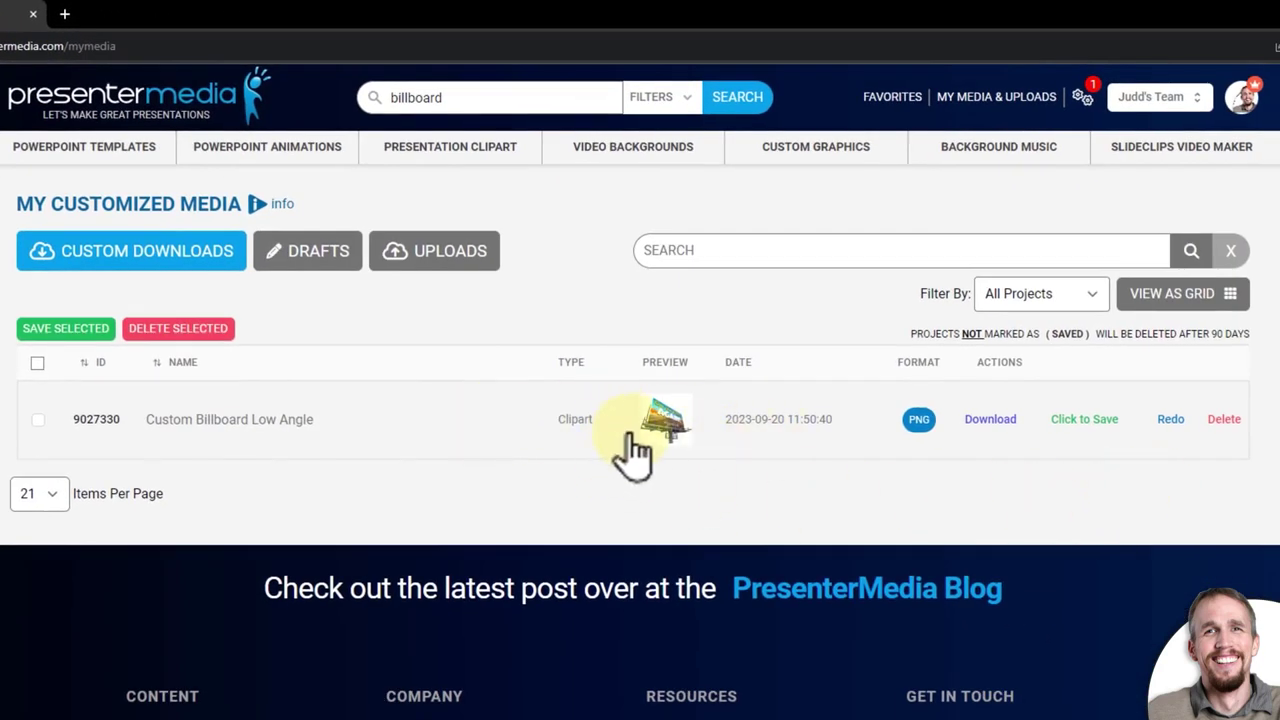
click(668, 425)
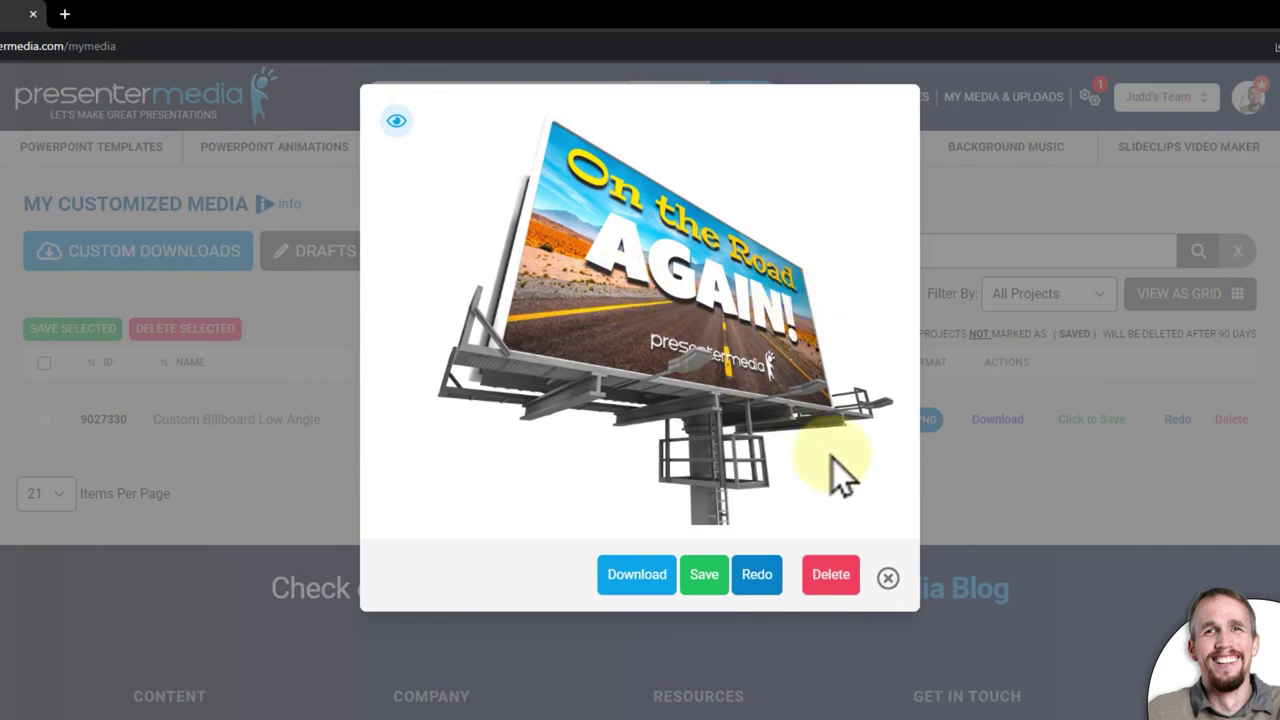
click(887, 578)
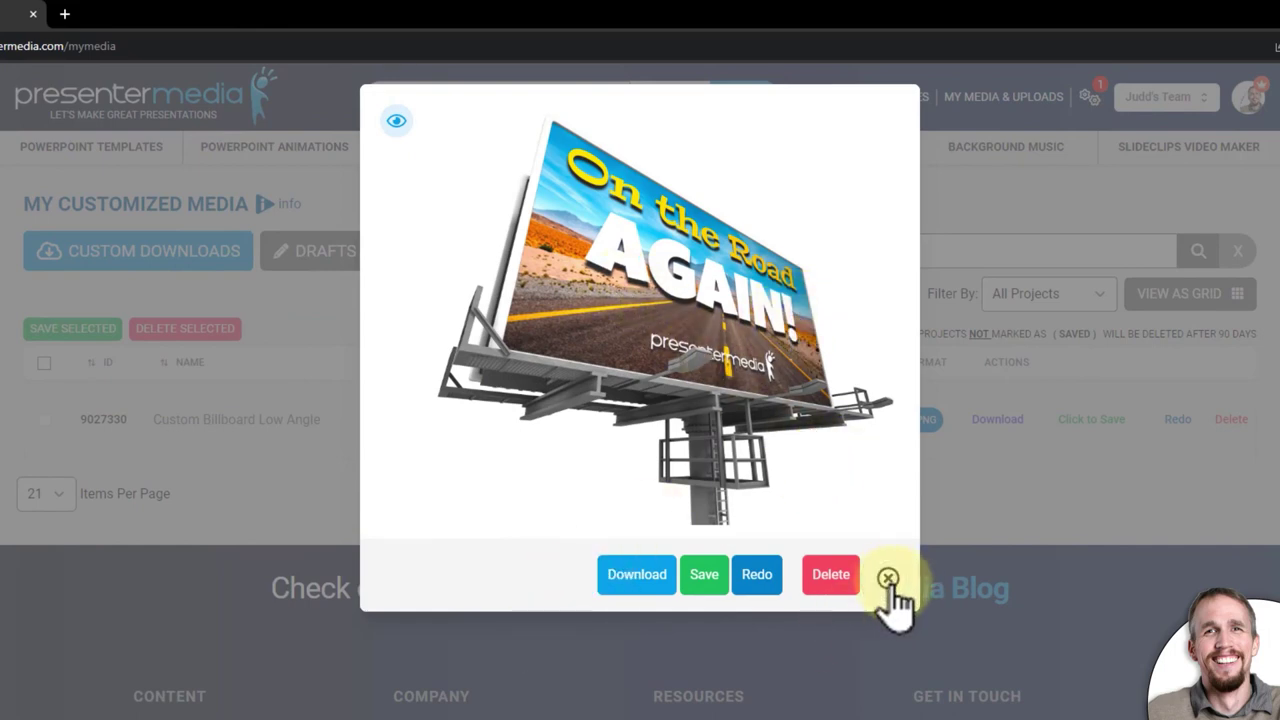
click(890, 582)
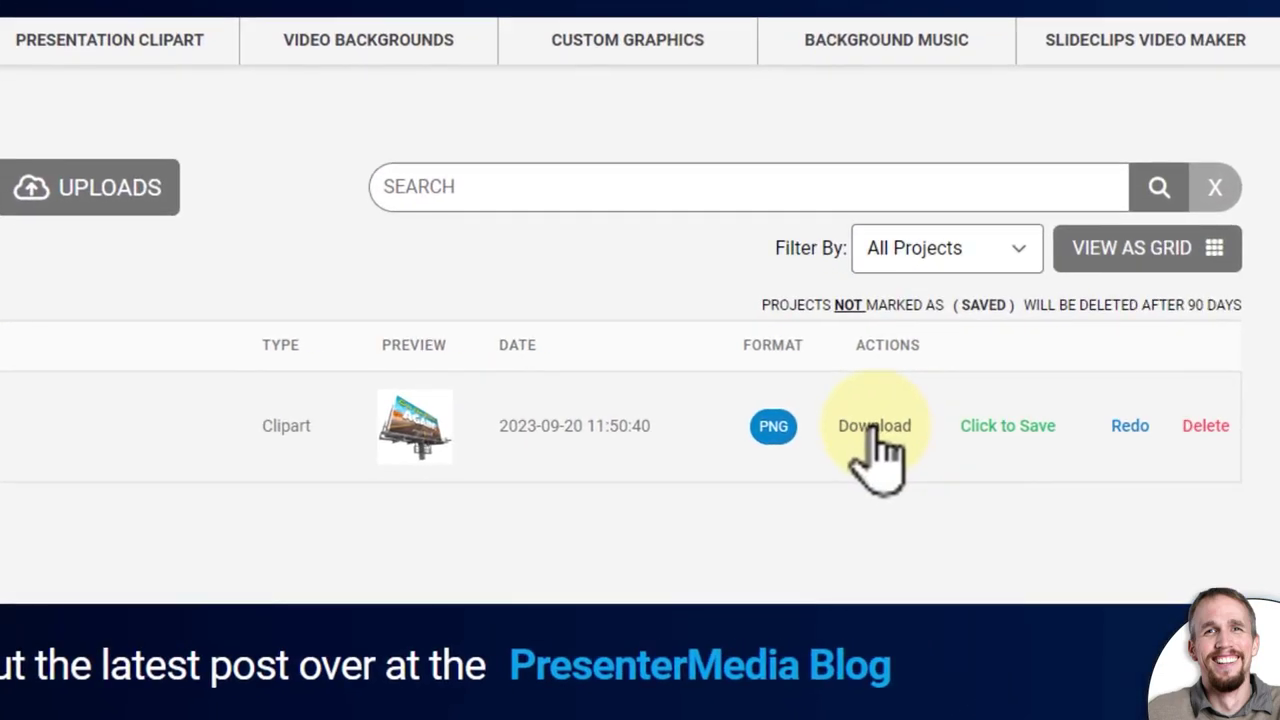
click(874, 428)
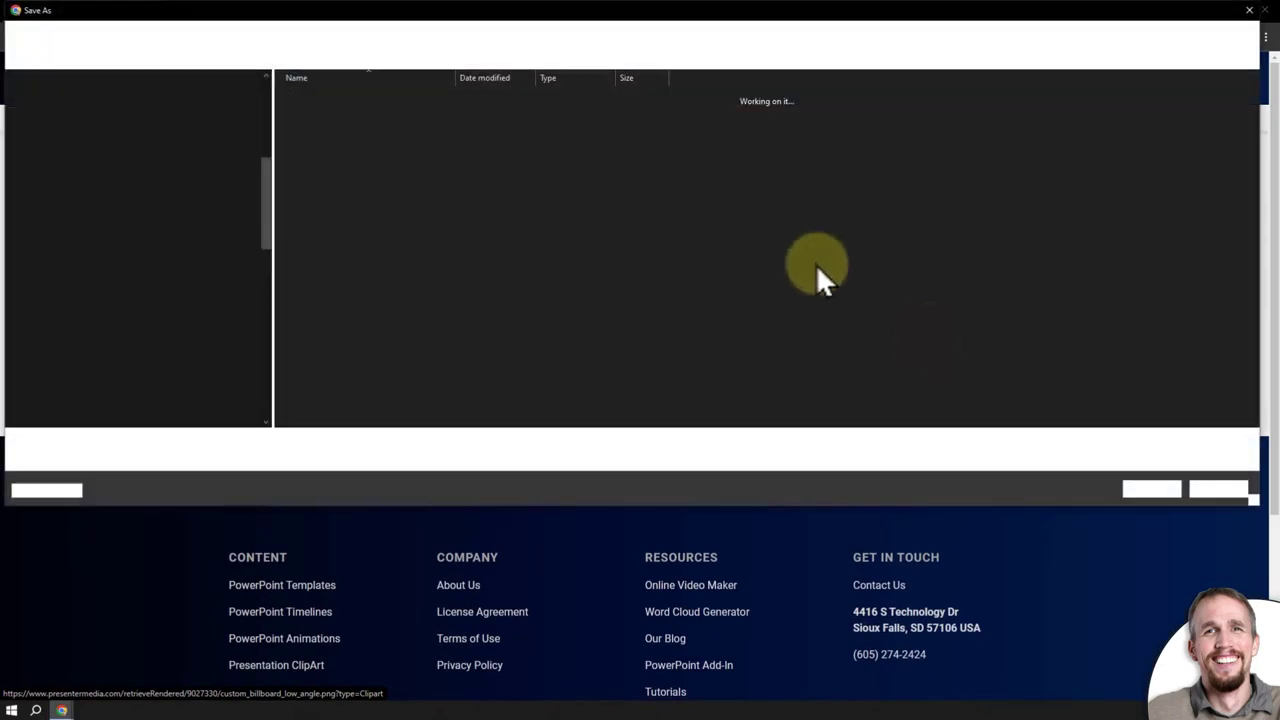
click(1219, 490)
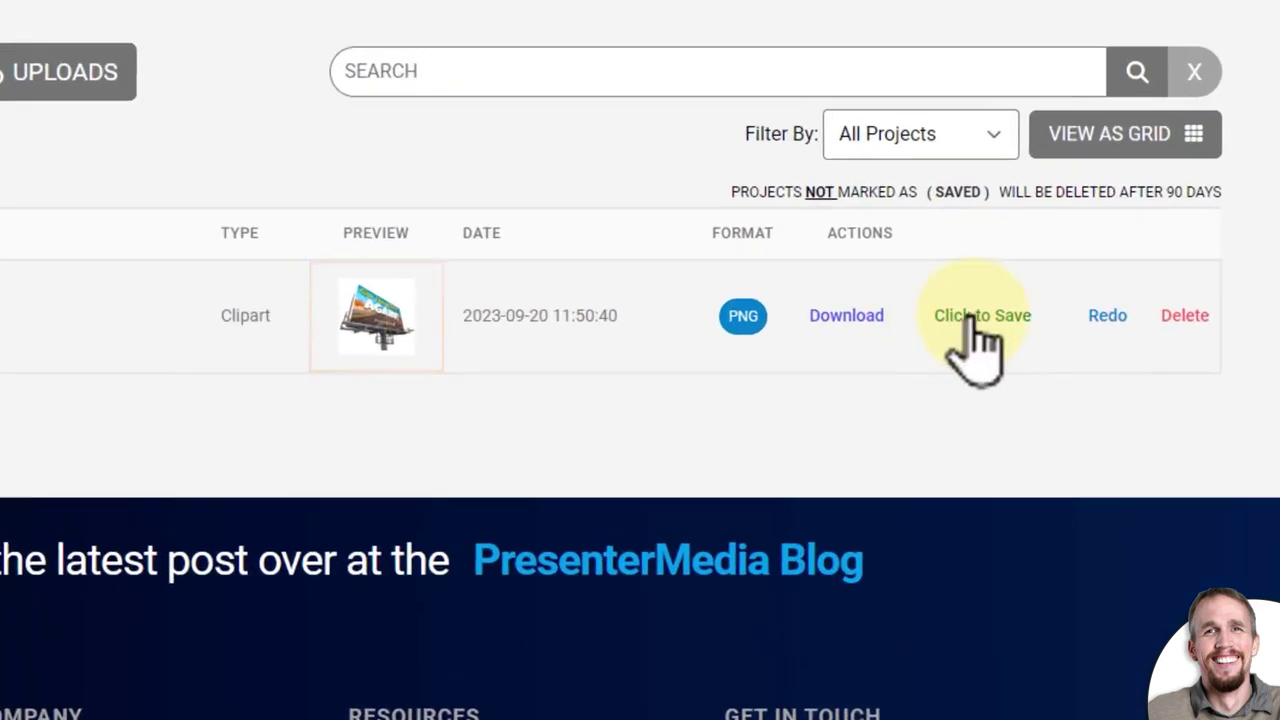
Redo the billboard render in the customizer and set the output to LG 1600 x 1400 PNG.
click(1064, 336)
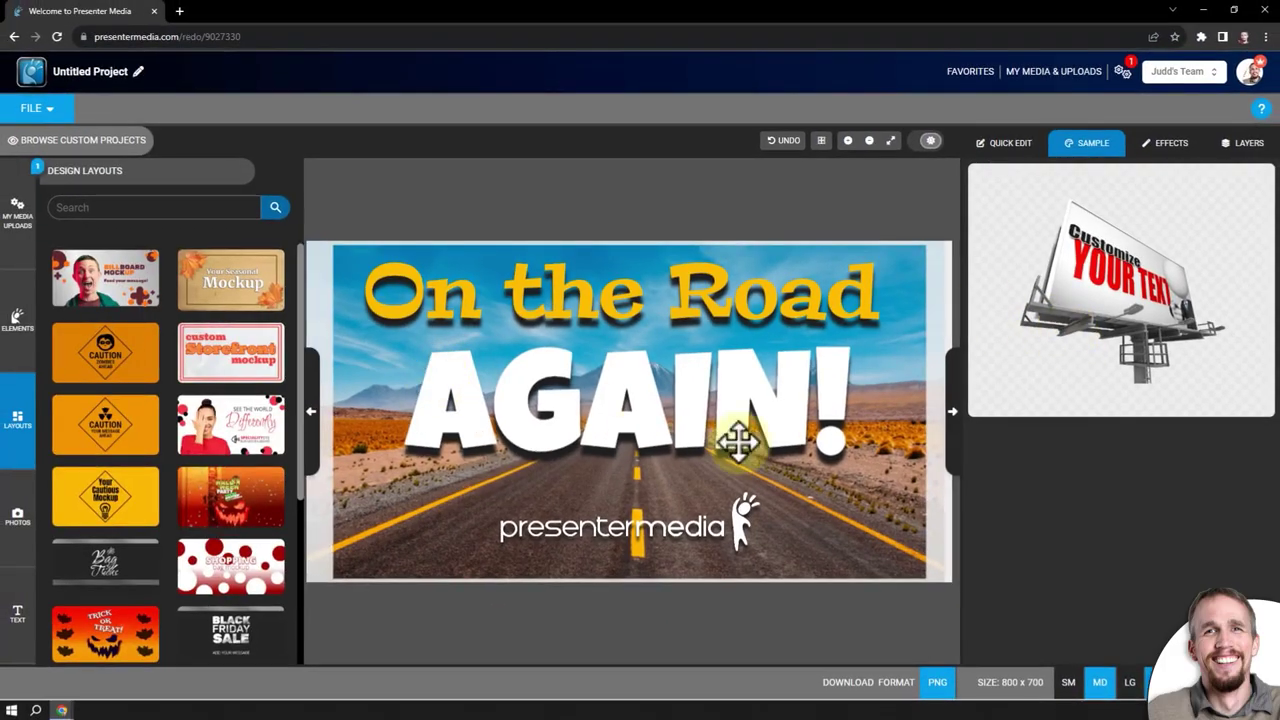
click(571, 307)
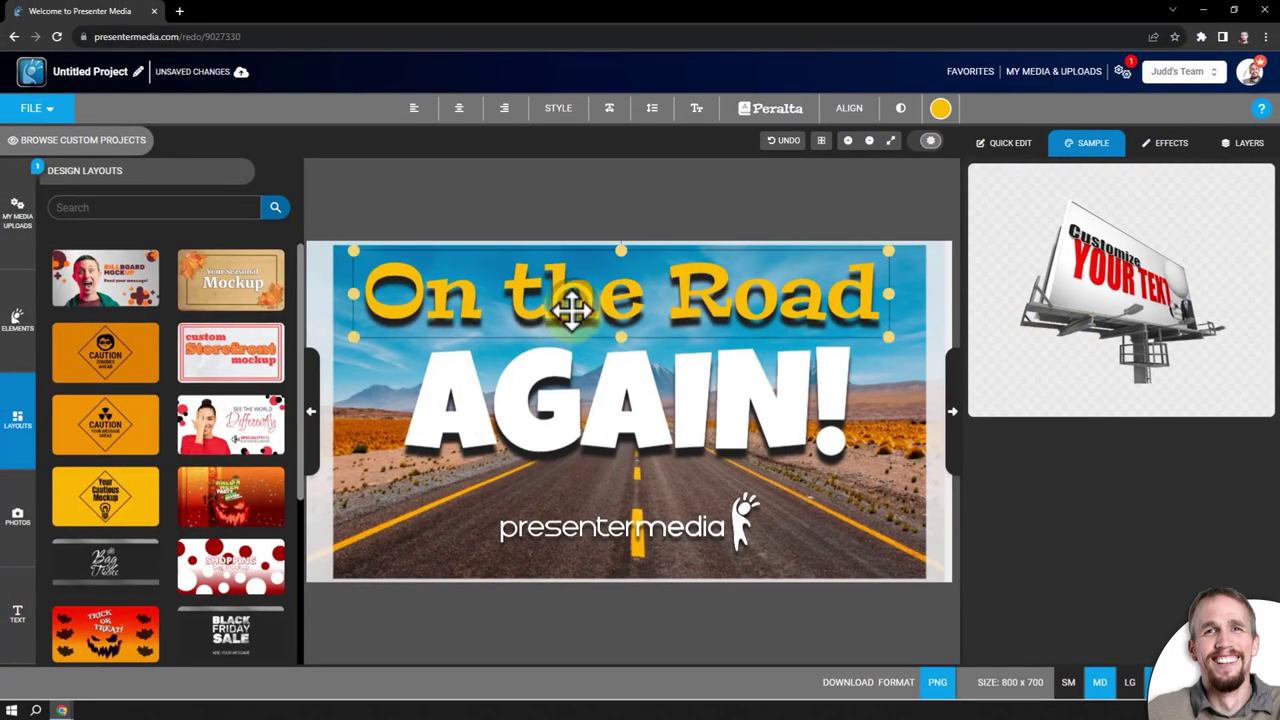
click(573, 385)
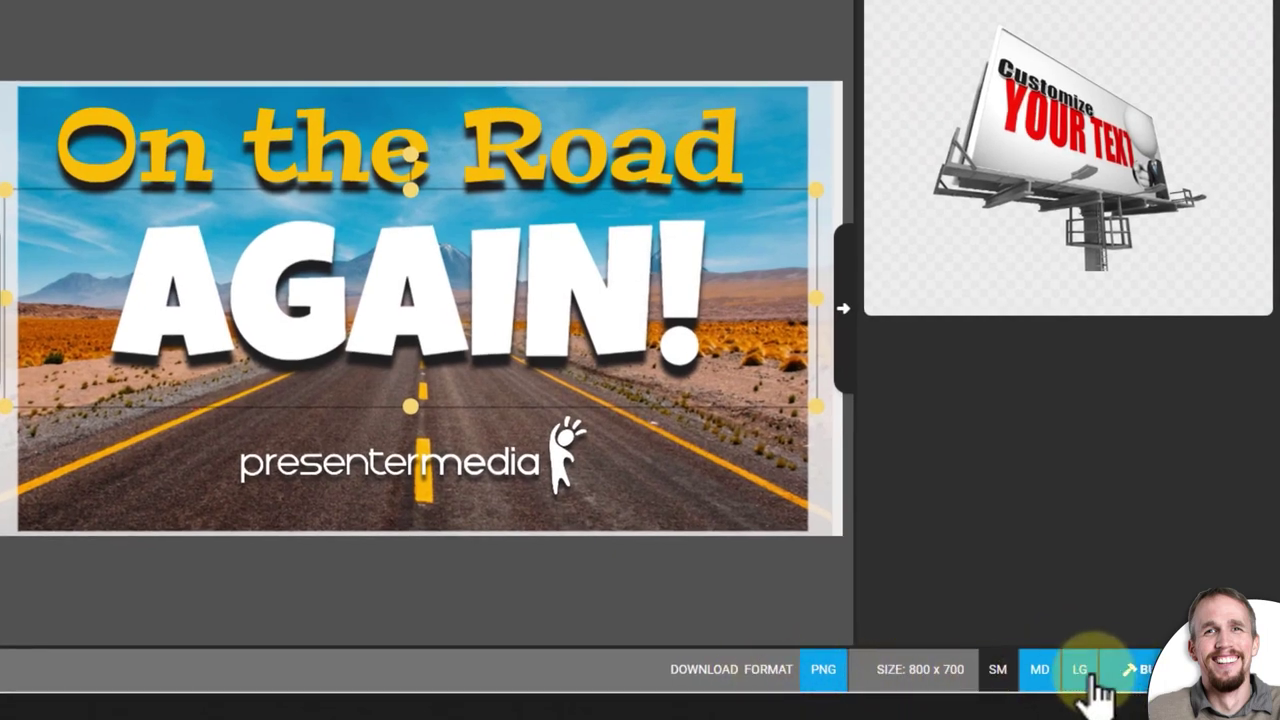
click(1092, 676)
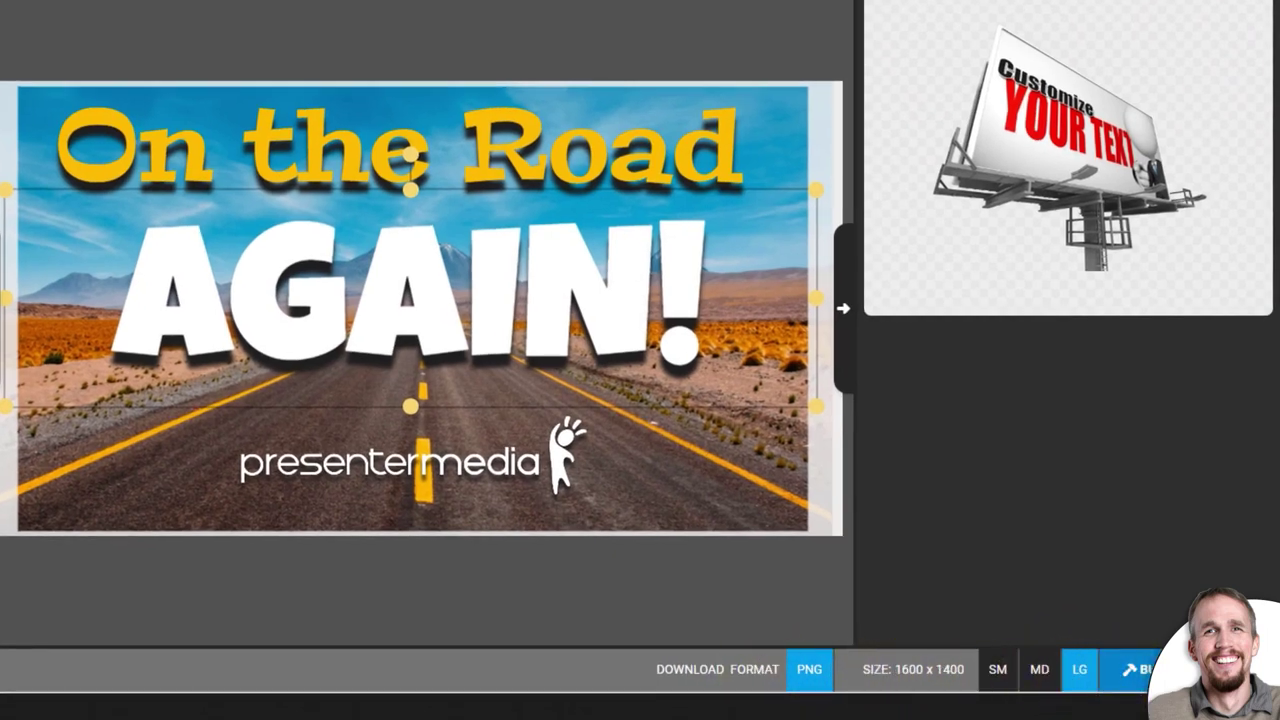